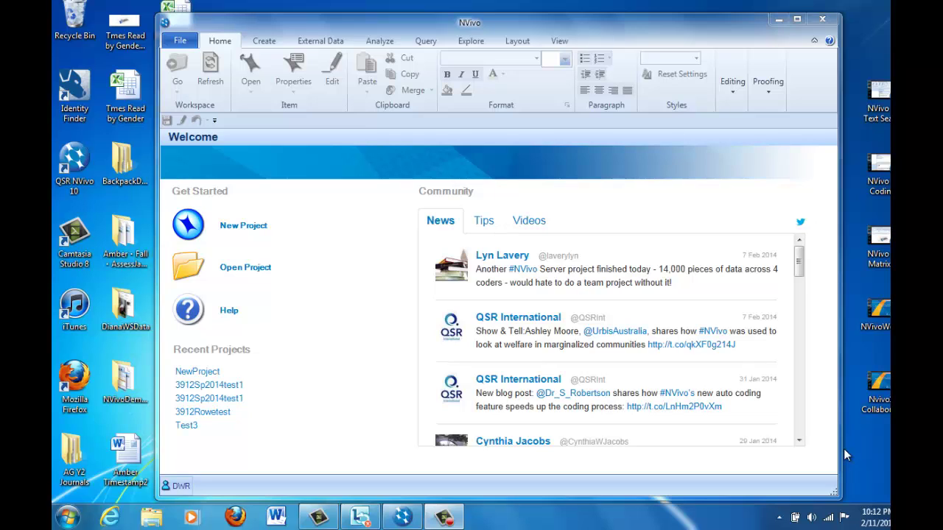
- Create a new NVivo project titled 'New Project', saved as New Project.nvp on the Desktop
click(185, 223)
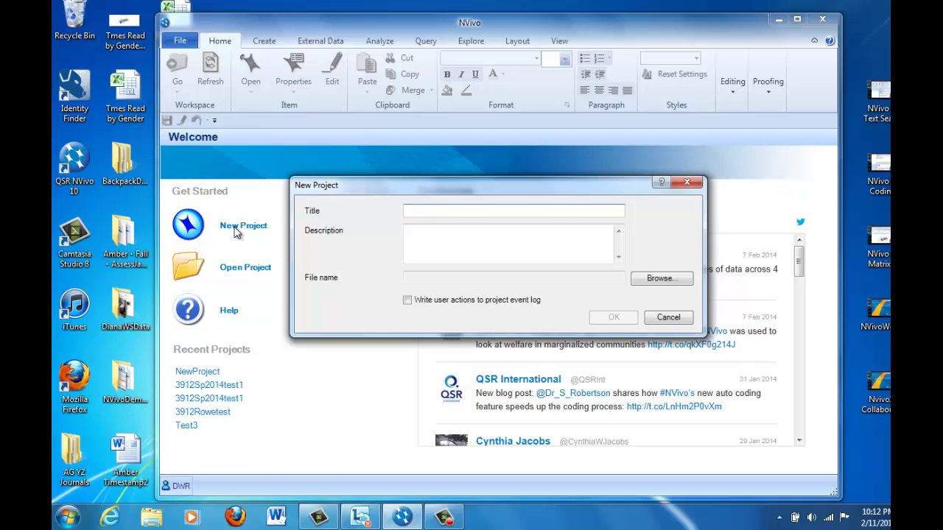
text(New Proje)
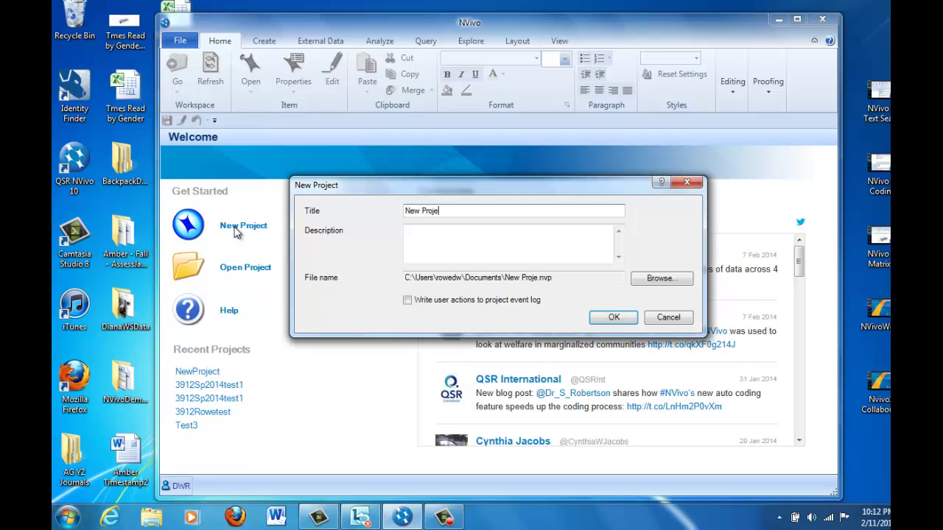
text(ct)
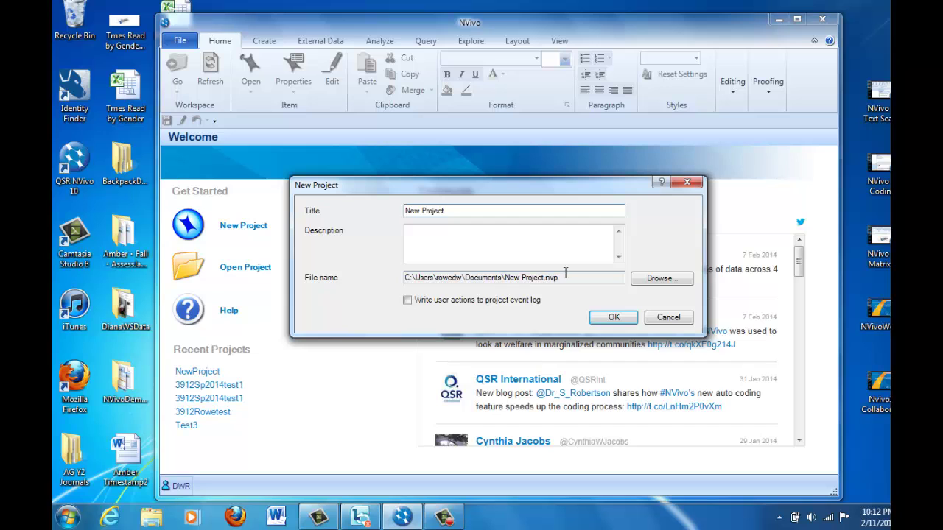
click(660, 280)
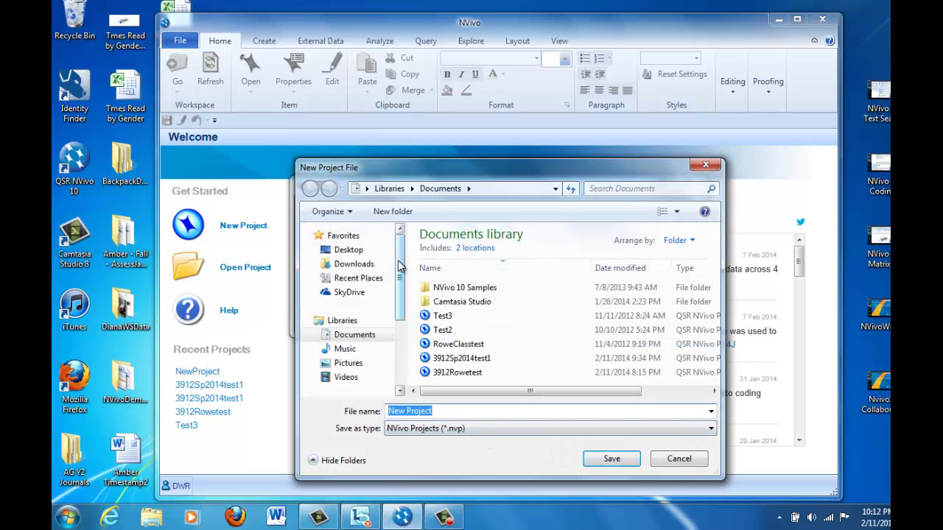
click(348, 250)
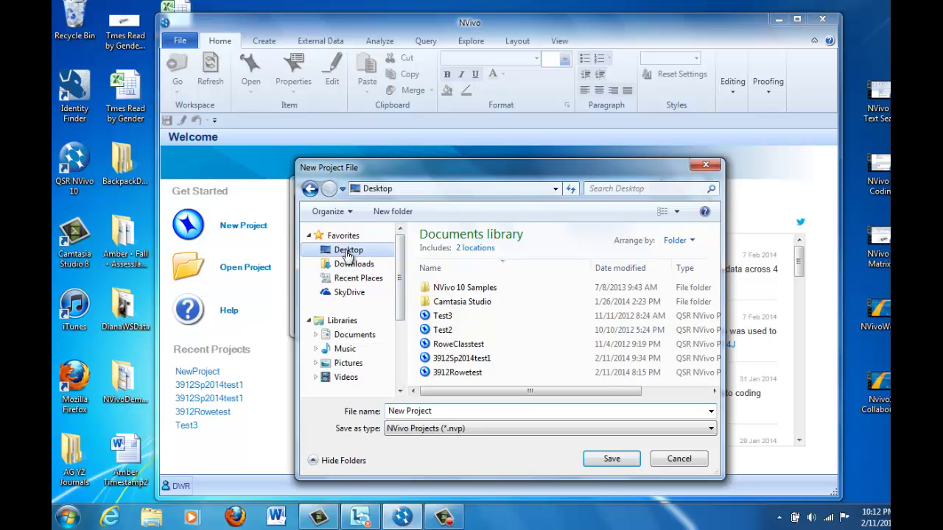
click(611, 459)
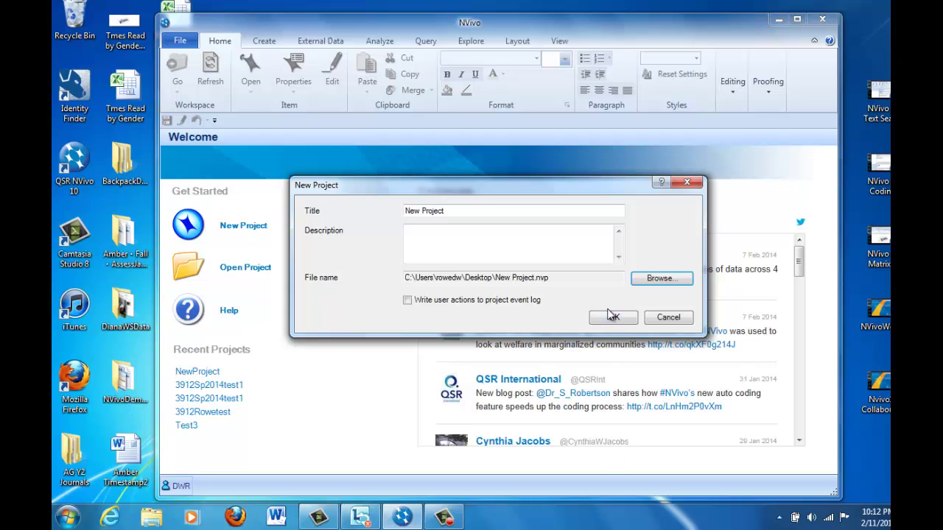
click(611, 316)
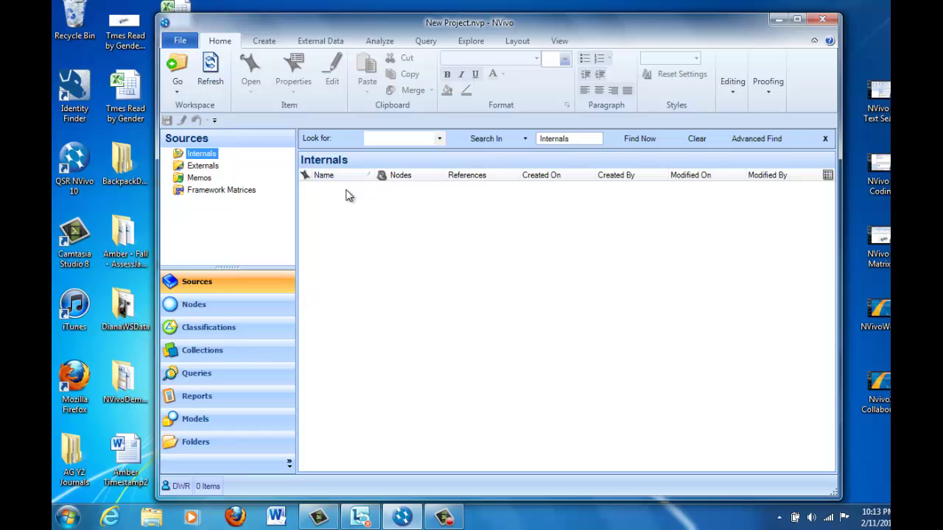
- Start a document import and browse to Desktop > BackpackData > AG > AG-Co
click(319, 42)
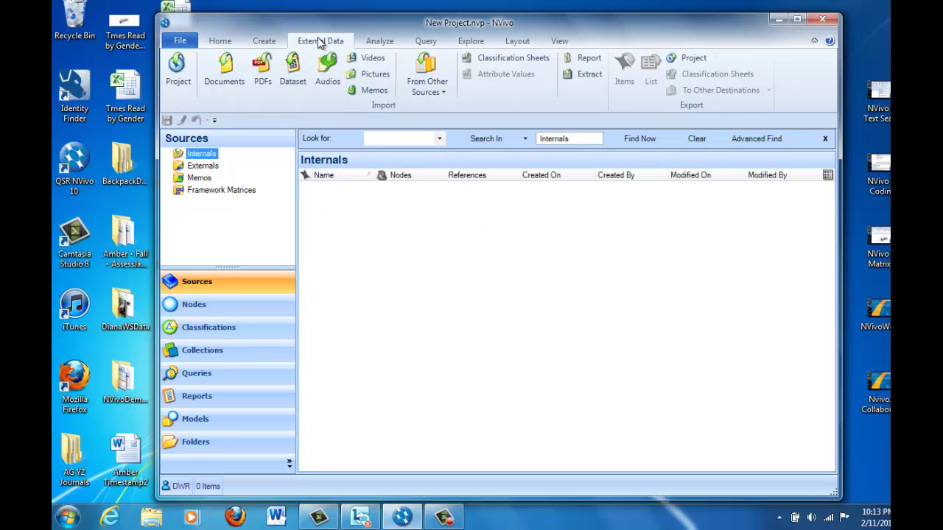
click(226, 70)
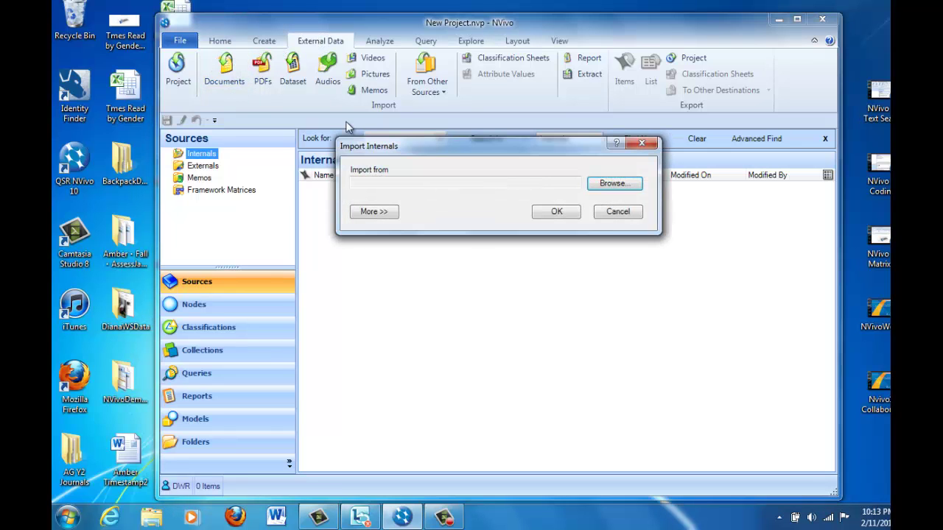
click(601, 185)
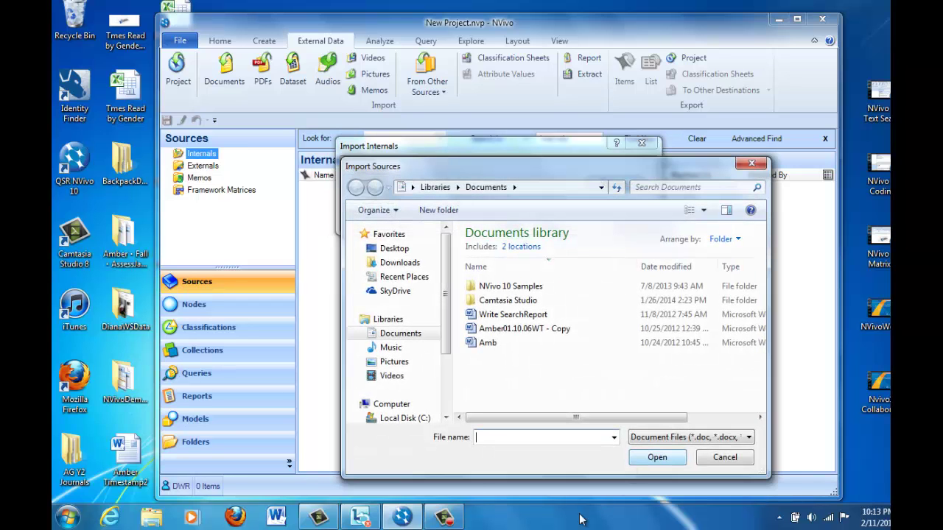
click(385, 250)
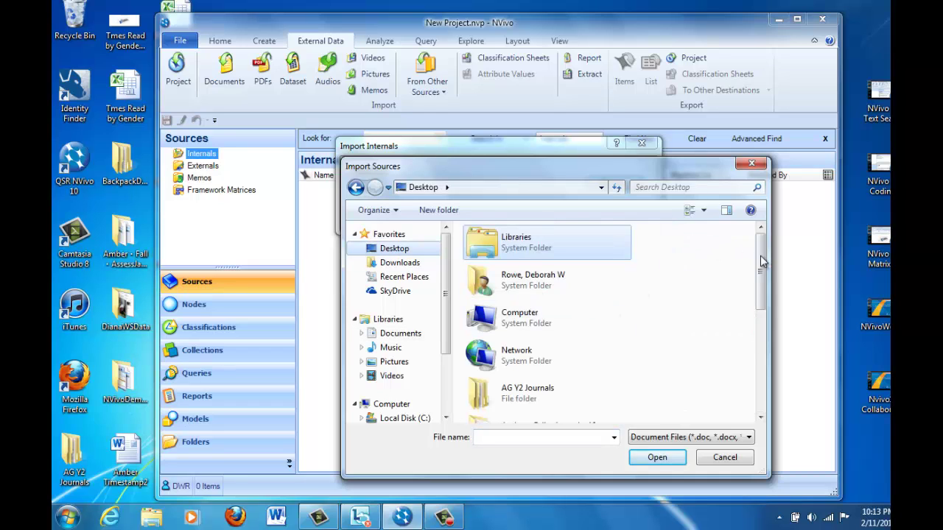
drag(759, 271, 759, 328)
double_click(530, 326)
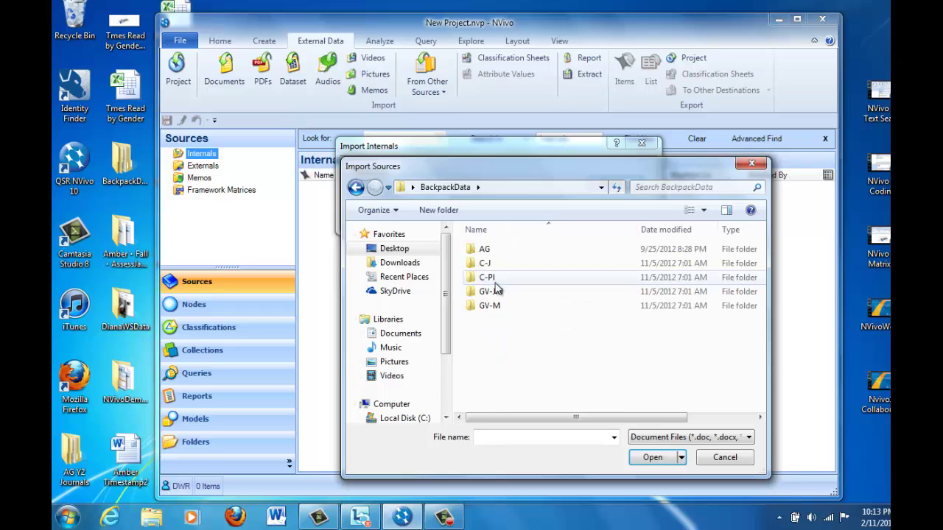
double_click(475, 250)
double_click(472, 251)
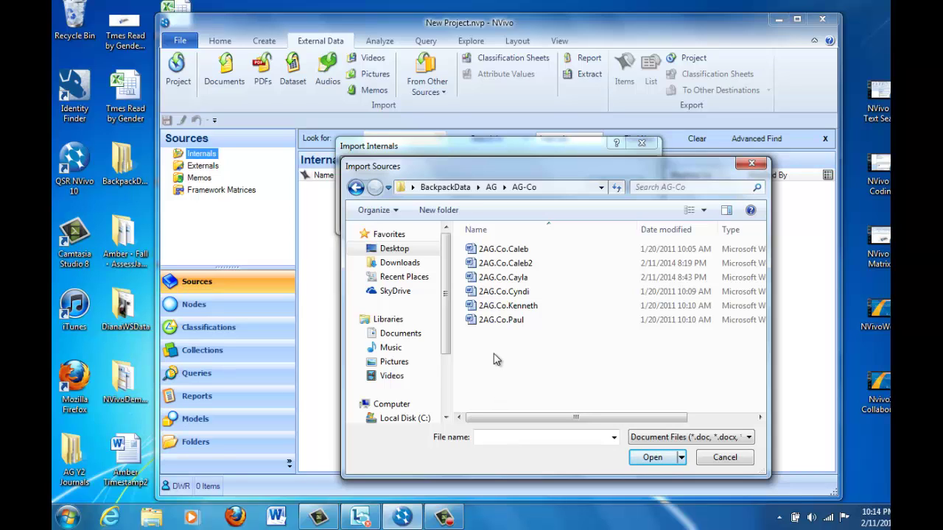
- Select 2AG.Co.Caleb2, 2AG.Co.Cayla and 2AG.Co.Cyndi and import them as internals
click(476, 265)
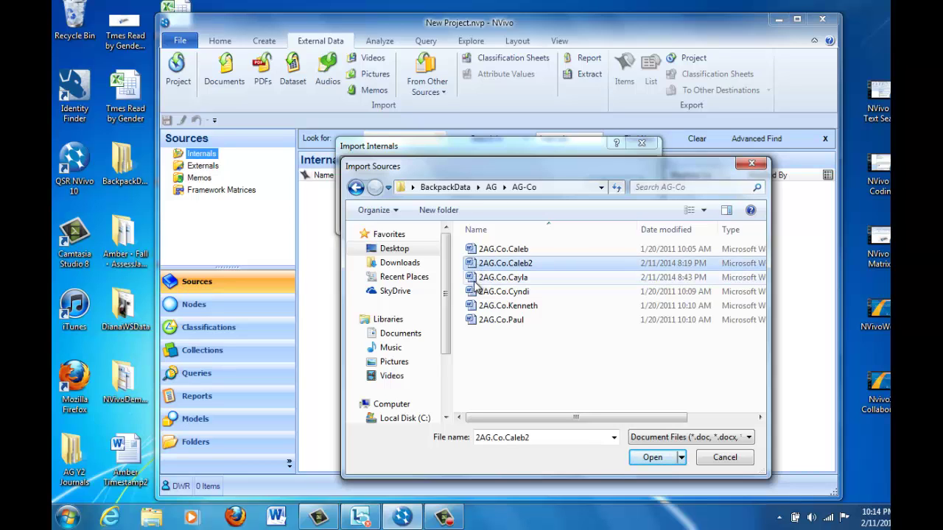
shift+click(474, 292)
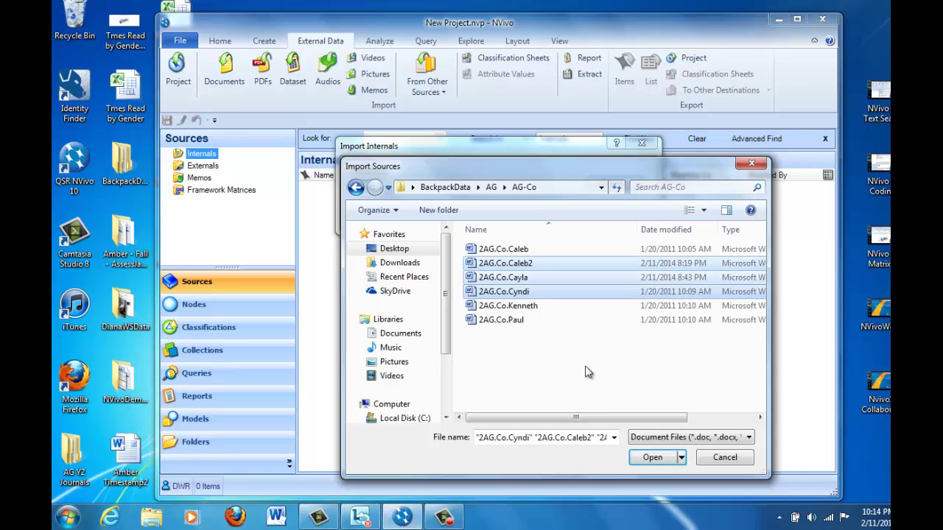
click(653, 457)
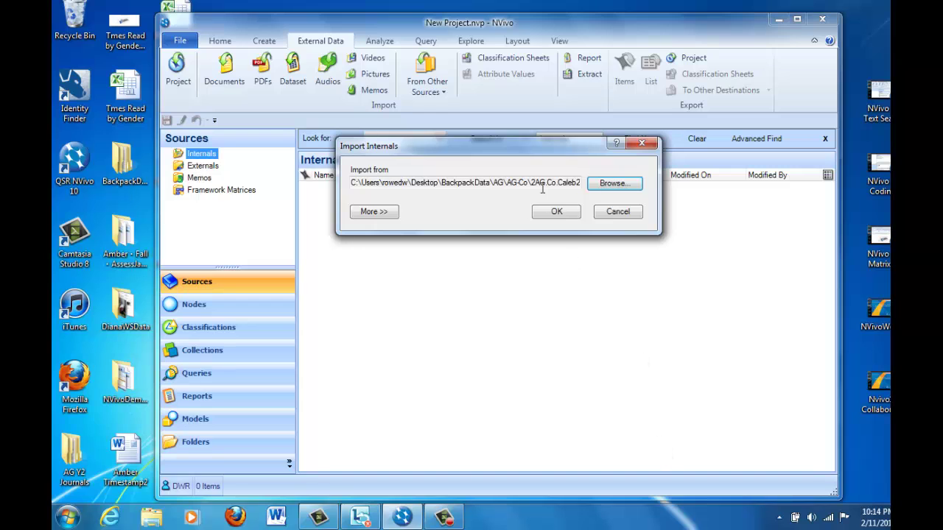
click(554, 213)
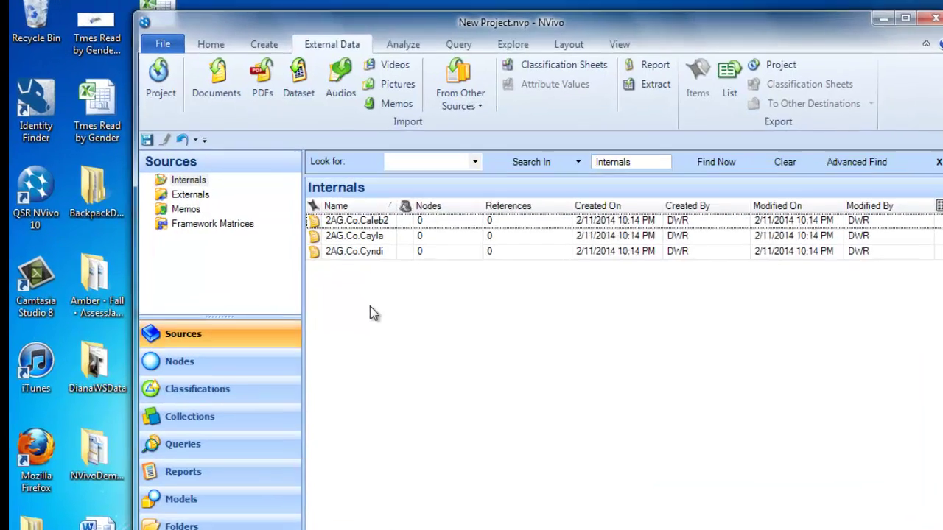
- Check that the three imported surveys in Internals show 0 nodes and 0 references
click(352, 263)
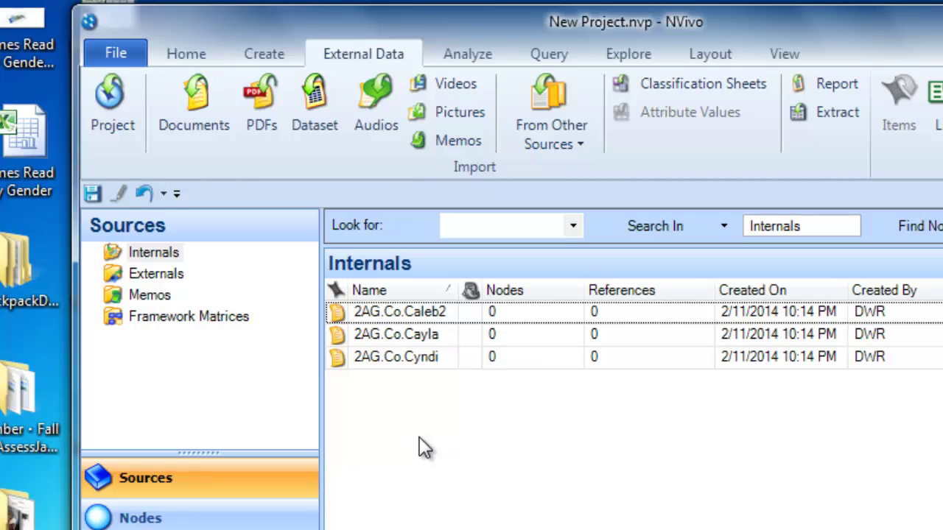
- Create a new folder named 'Surveys' under Internals
right_click(153, 253)
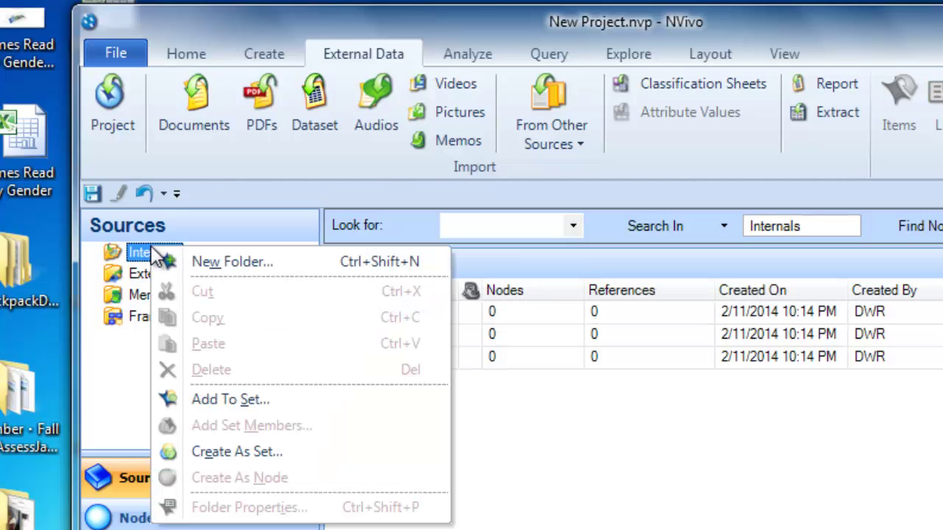
click(214, 261)
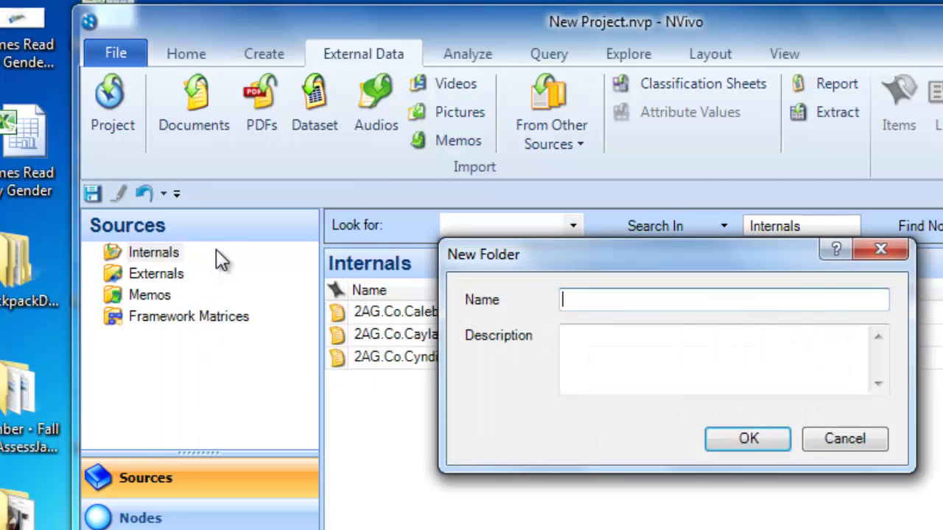
text(Surveys)
click(728, 440)
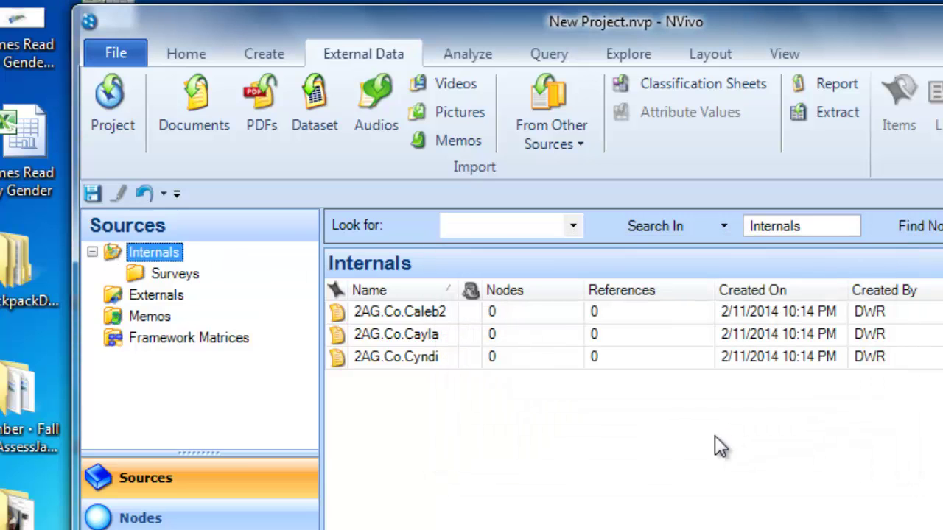
- Move the three 2AG.Co surveys from Internals into the Surveys folder
click(395, 311)
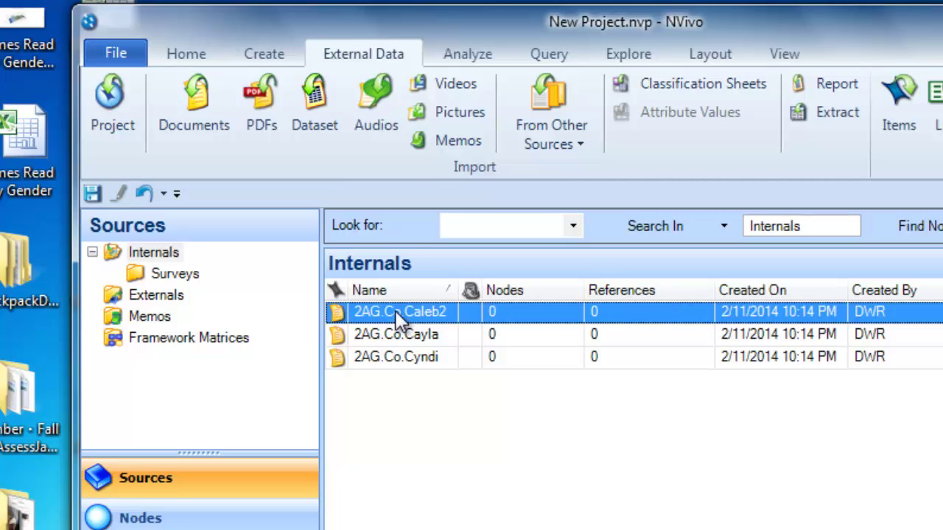
shift+click(398, 360)
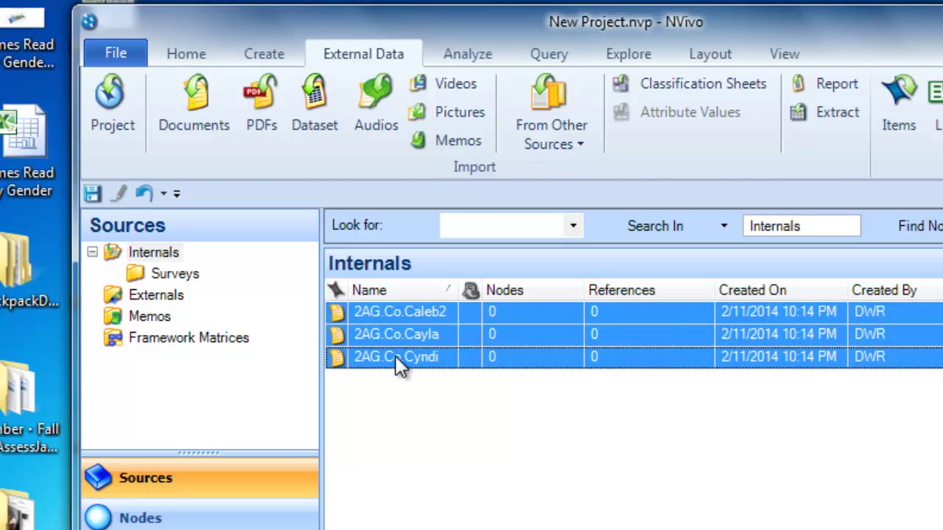
drag(359, 313, 134, 274)
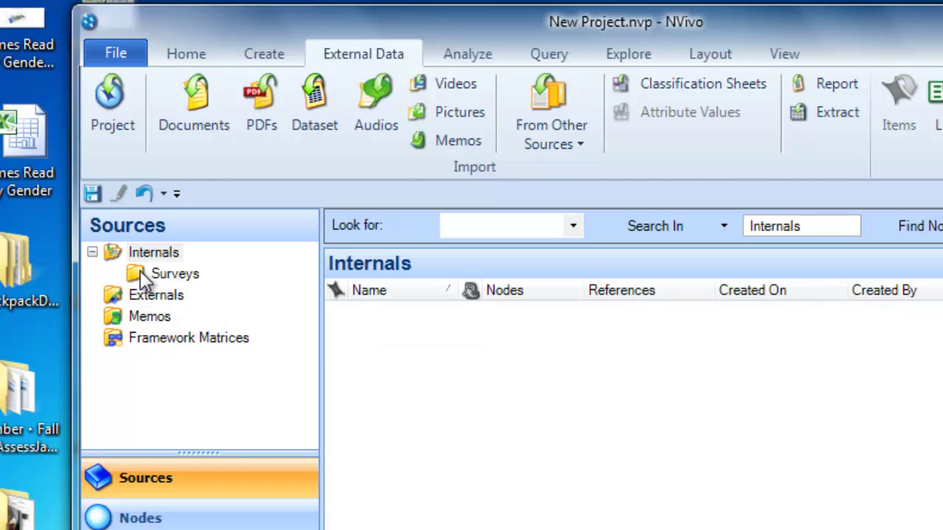
- Open 2AG.Co.Caleb2 from the Surveys folder and enlarge its detail view
click(140, 271)
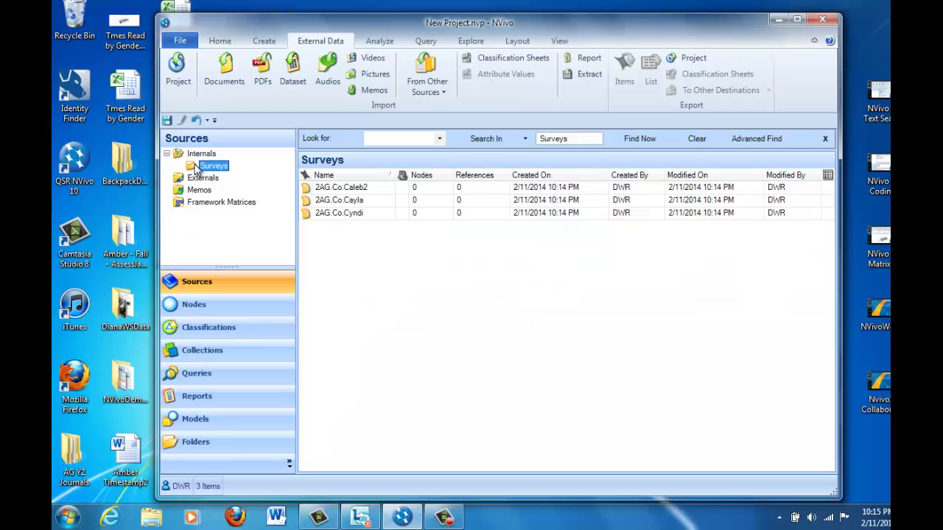
click(308, 190)
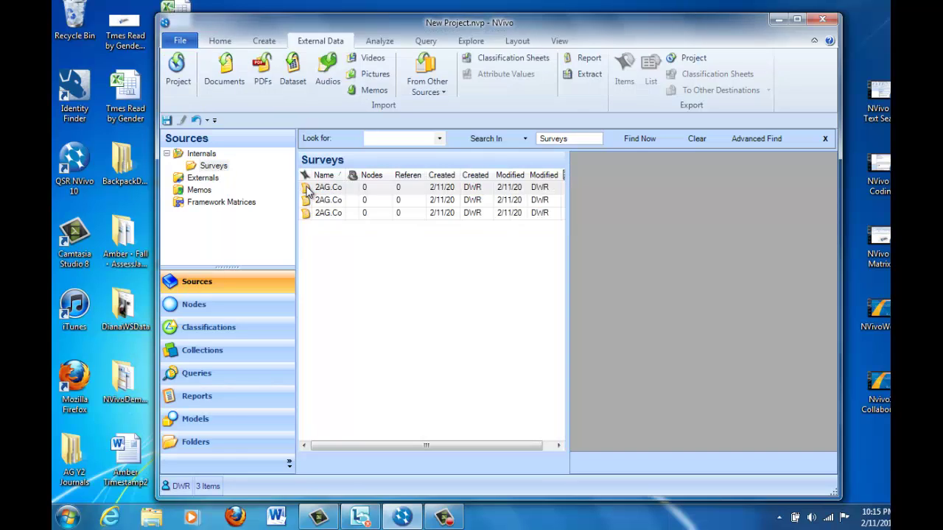
double_click(308, 190)
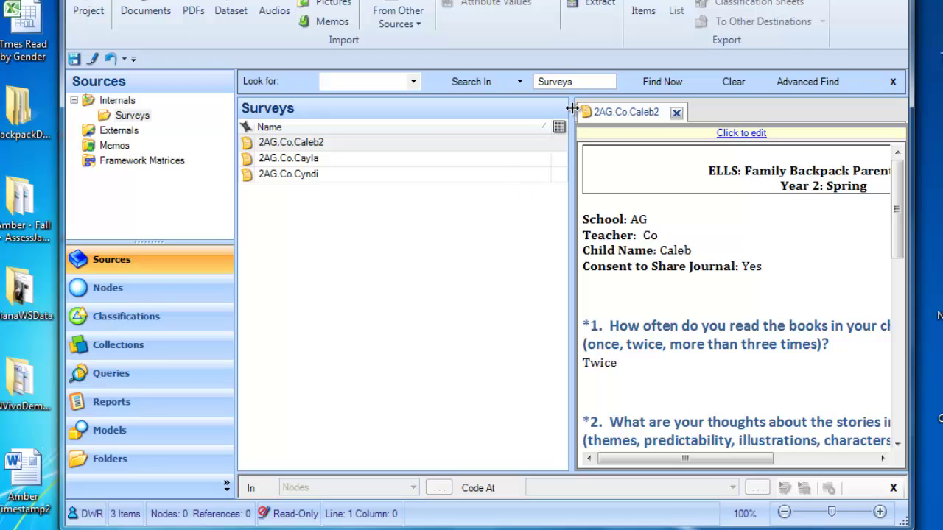
mouse_move(573, 108)
mouse_down()
mouse_move(561, 132)
mouse_move(343, 146)
mouse_up()
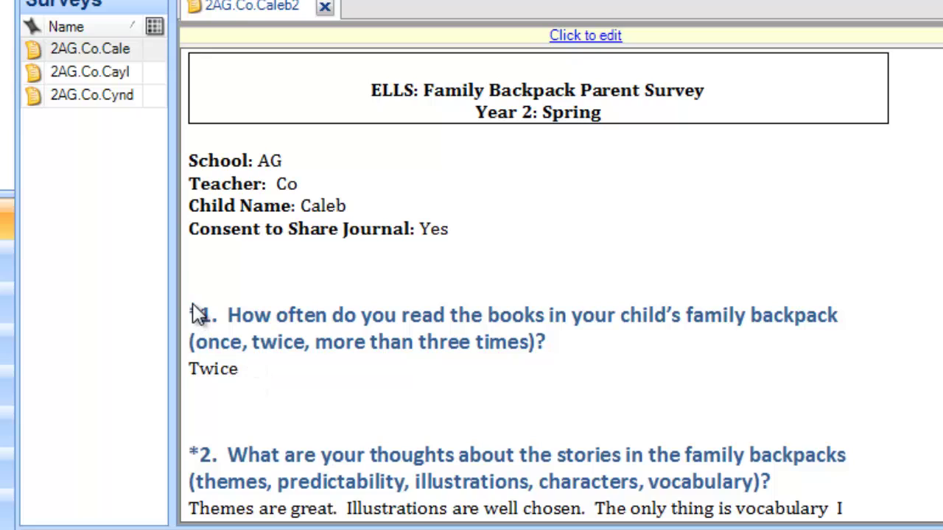
drag(197, 316, 548, 347)
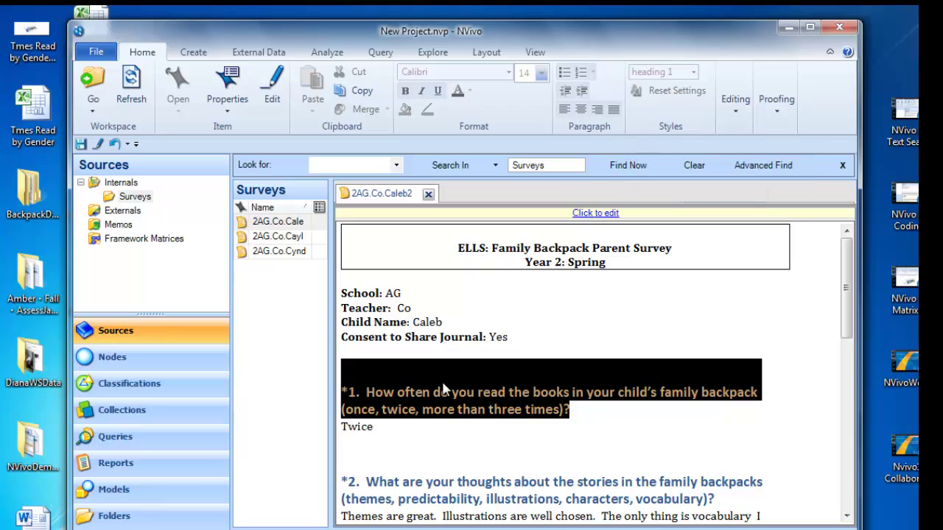
click(404, 430)
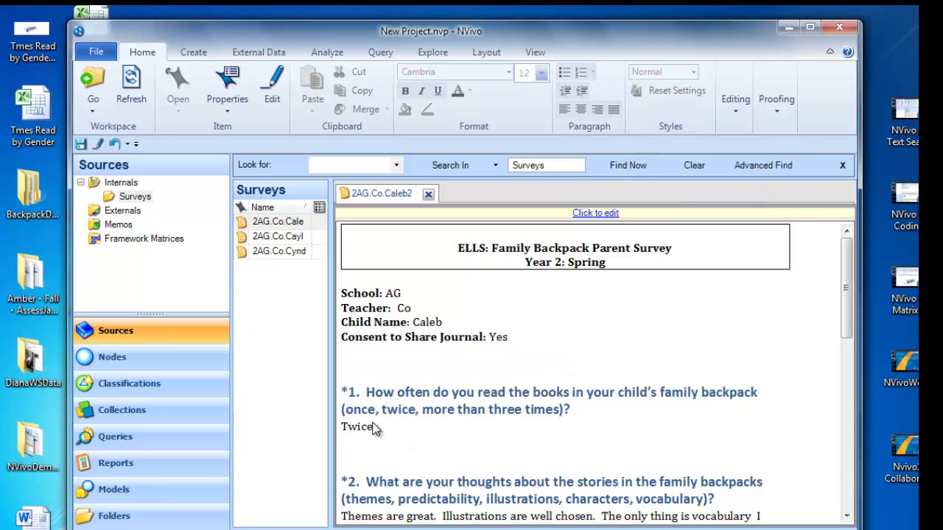
drag(371, 427, 338, 427)
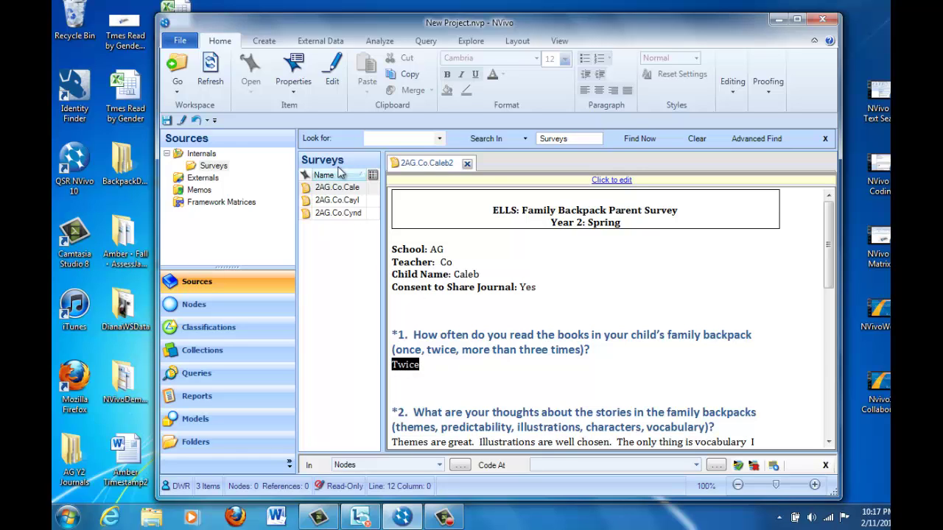
- Move NVivo aside and open BackpackData > AG > AG-Co in Windows Explorer
drag(394, 26, 433, 437)
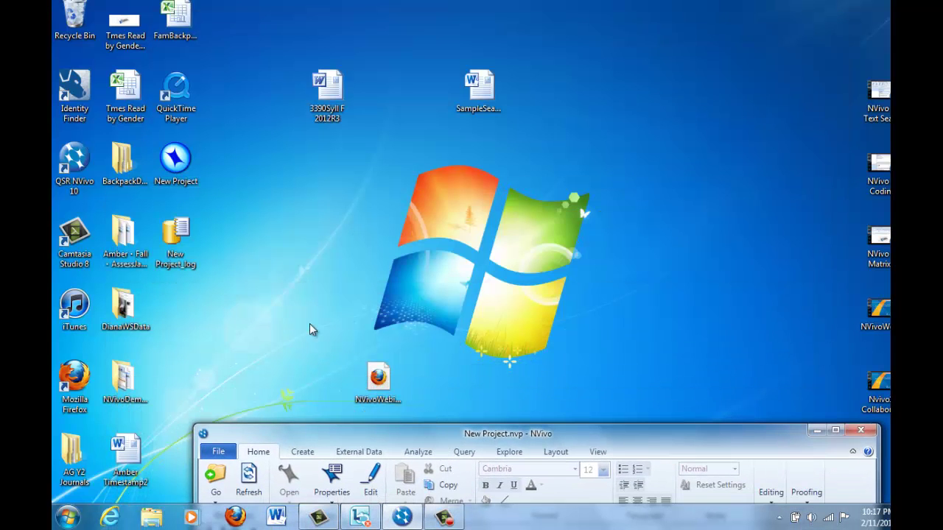
click(124, 382)
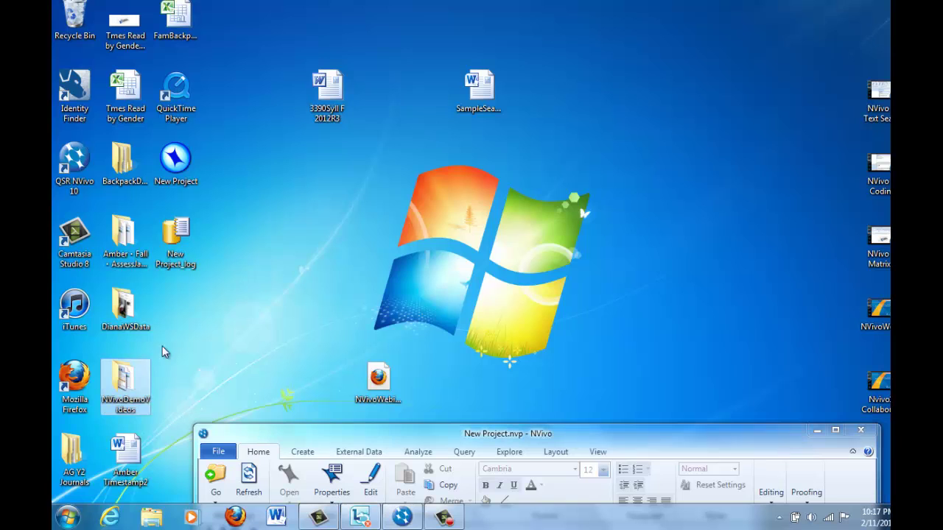
double_click(124, 164)
double_click(284, 178)
double_click(286, 178)
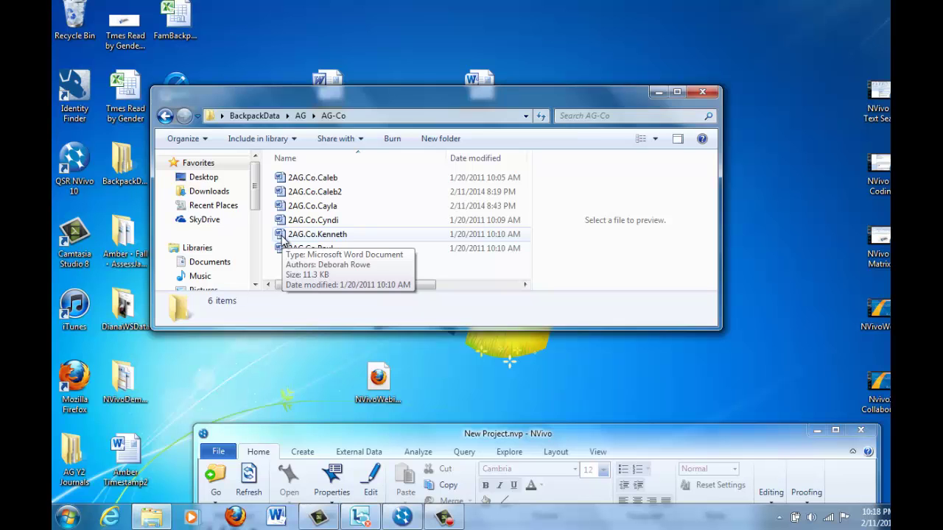
- Open 2AG.Co.Kenneth in Word and apply Heading 1 to questions 1, 2 and 3
double_click(282, 235)
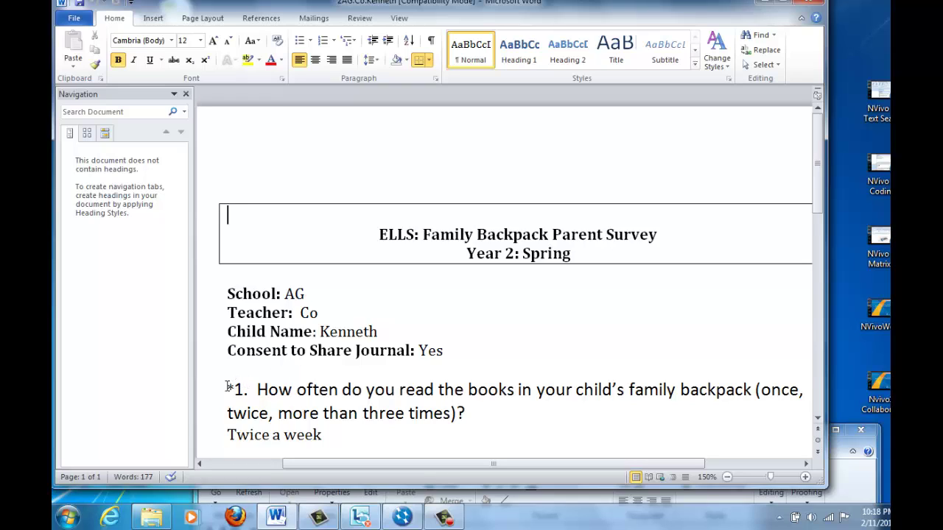
drag(225, 389, 472, 413)
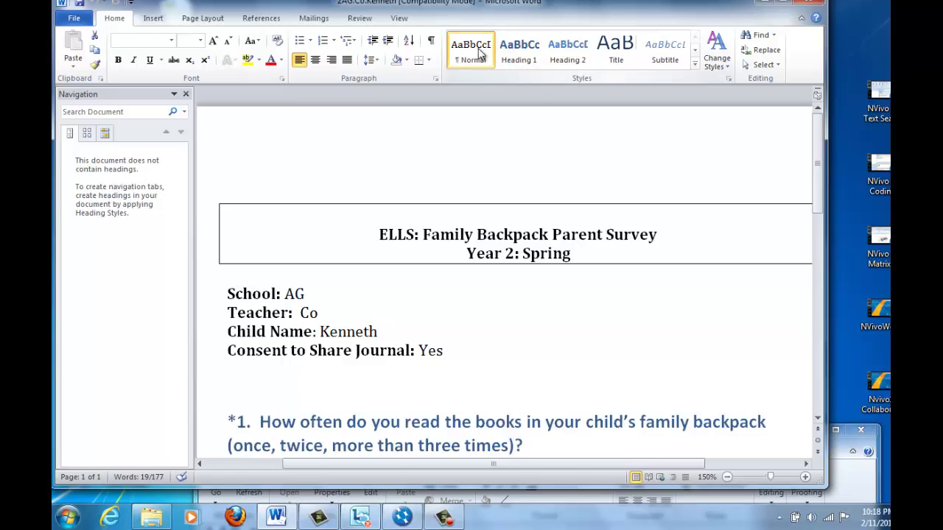
click(518, 52)
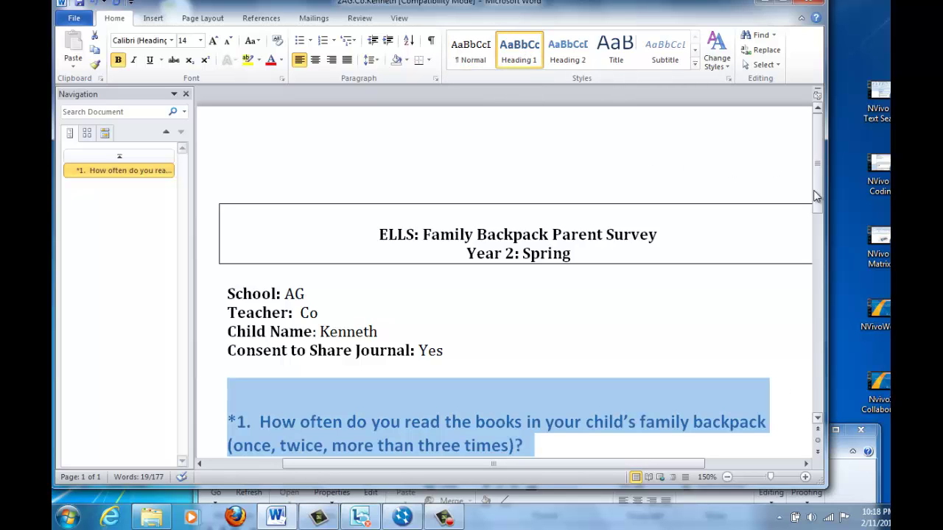
scroll(814, 221, down, 5)
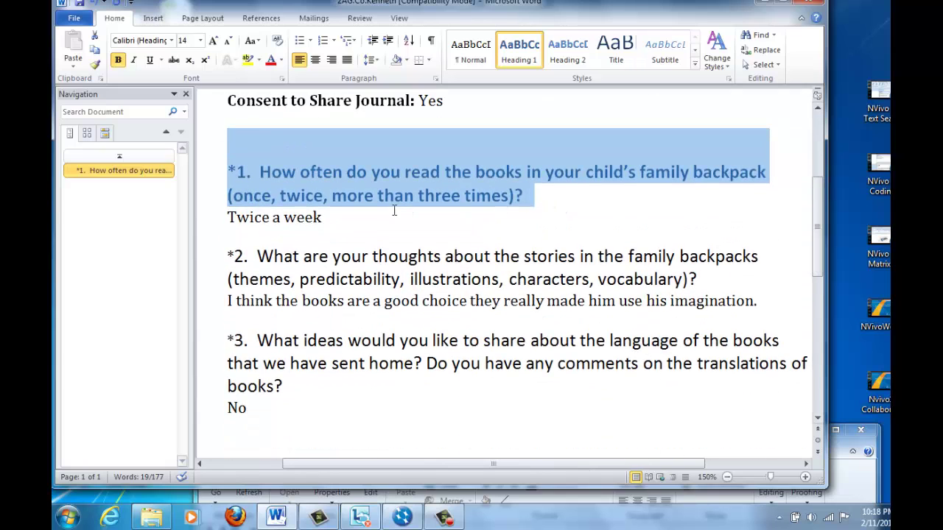
drag(205, 259, 207, 280)
click(519, 51)
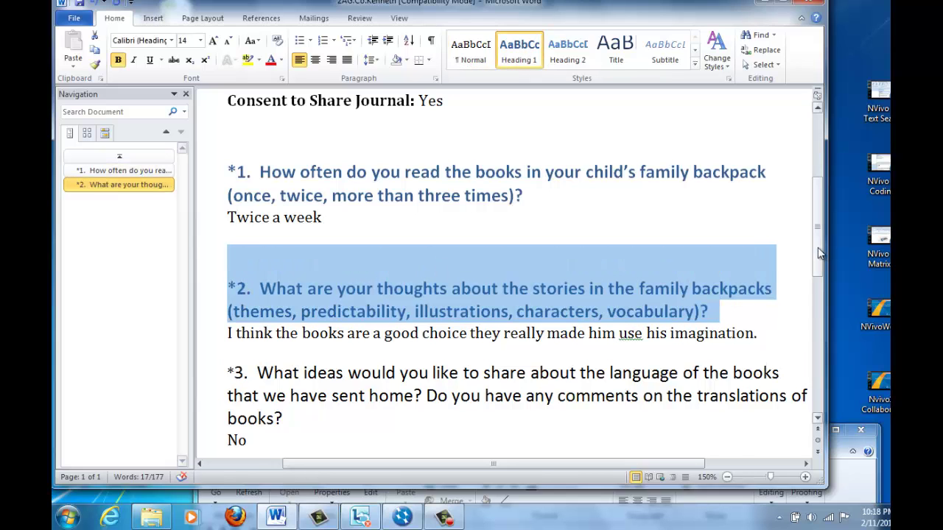
drag(822, 251, 823, 296)
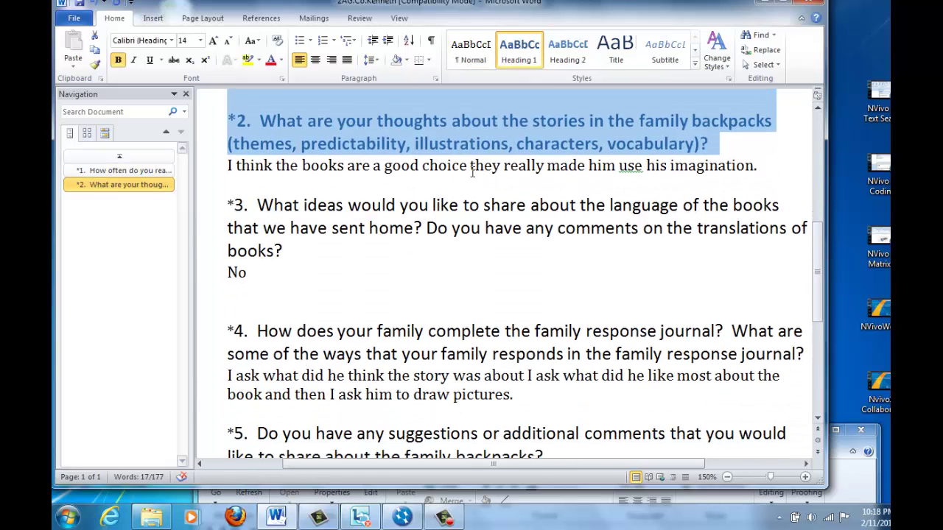
drag(203, 211, 201, 251)
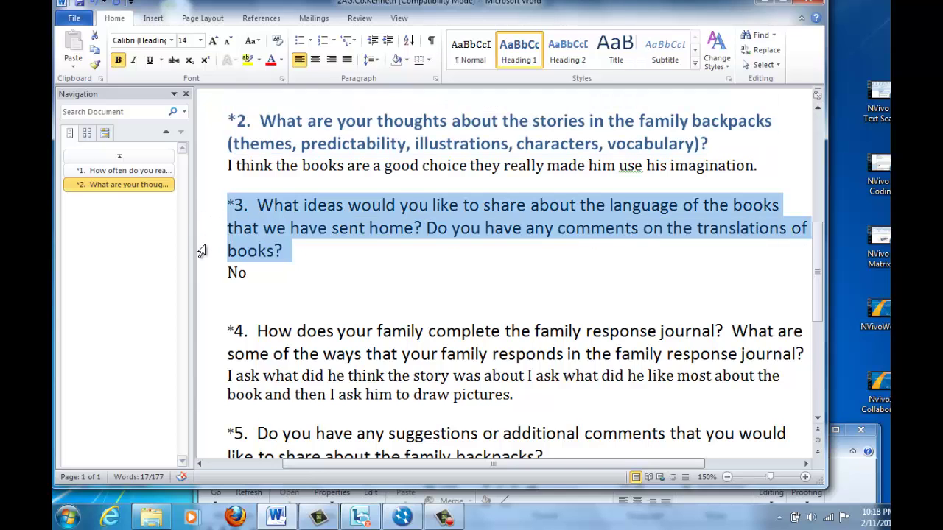
click(519, 49)
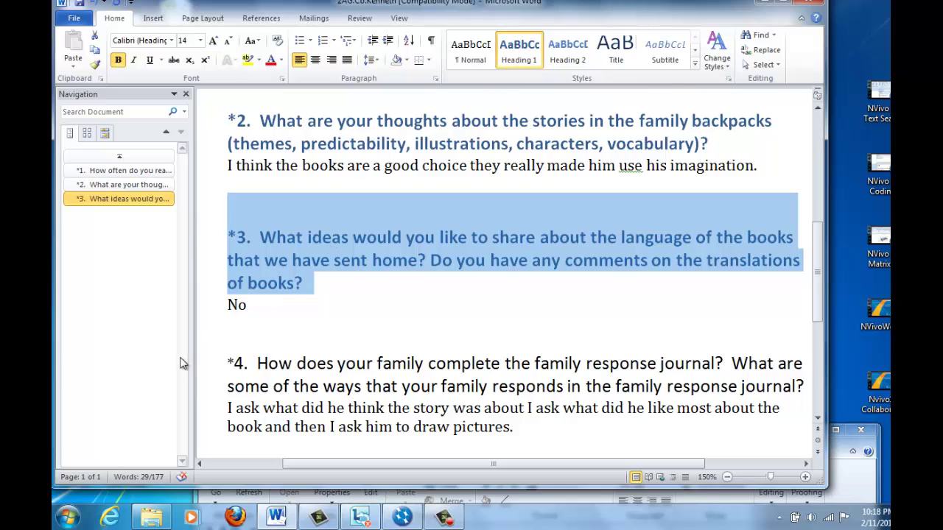
- Apply Heading 1 to questions 4 and 5
click(199, 367)
drag(199, 366, 197, 385)
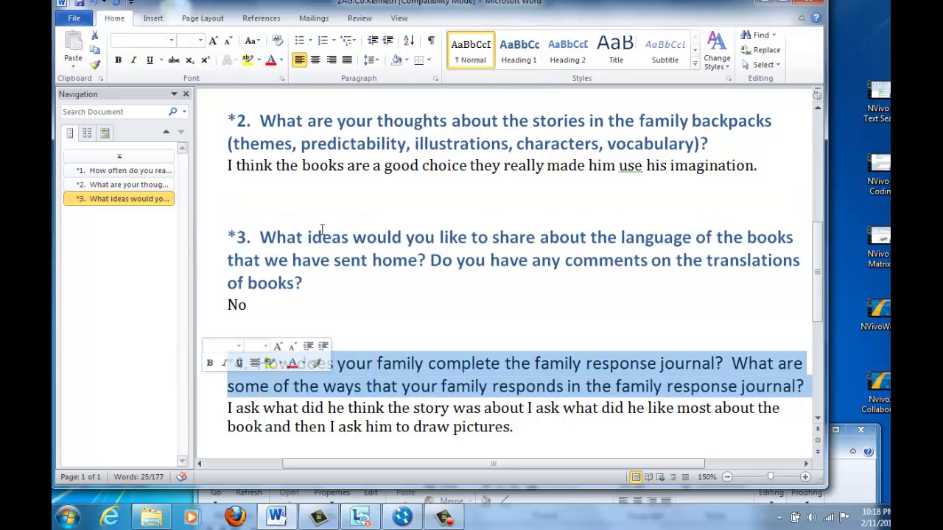
click(508, 61)
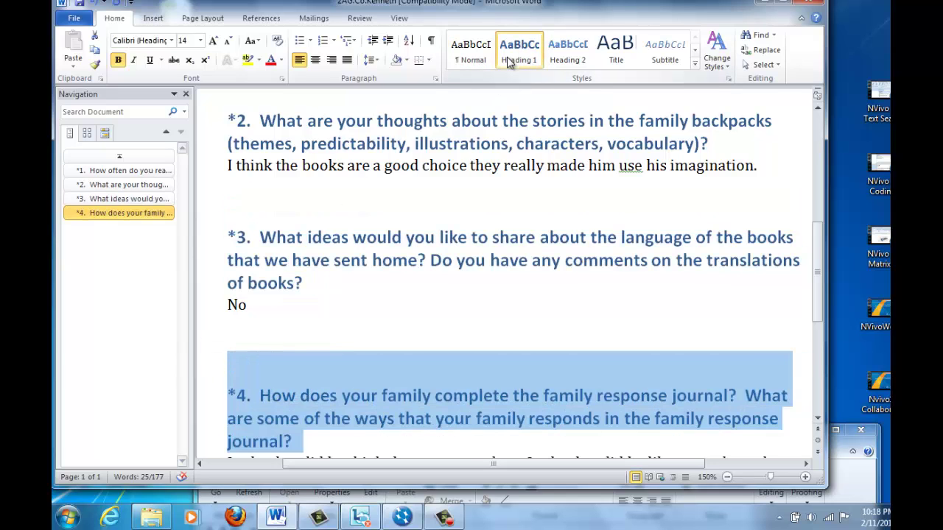
scroll(816, 292, down, 3)
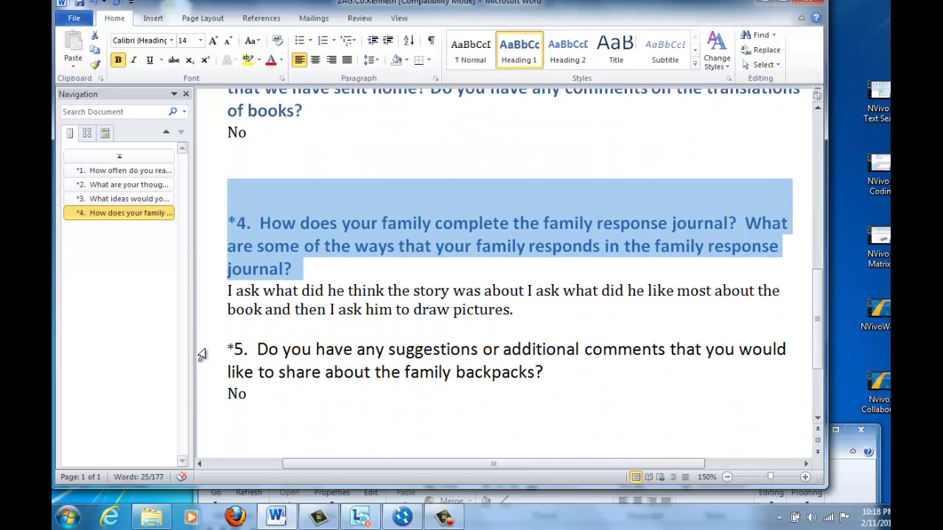
drag(203, 353, 205, 373)
click(519, 52)
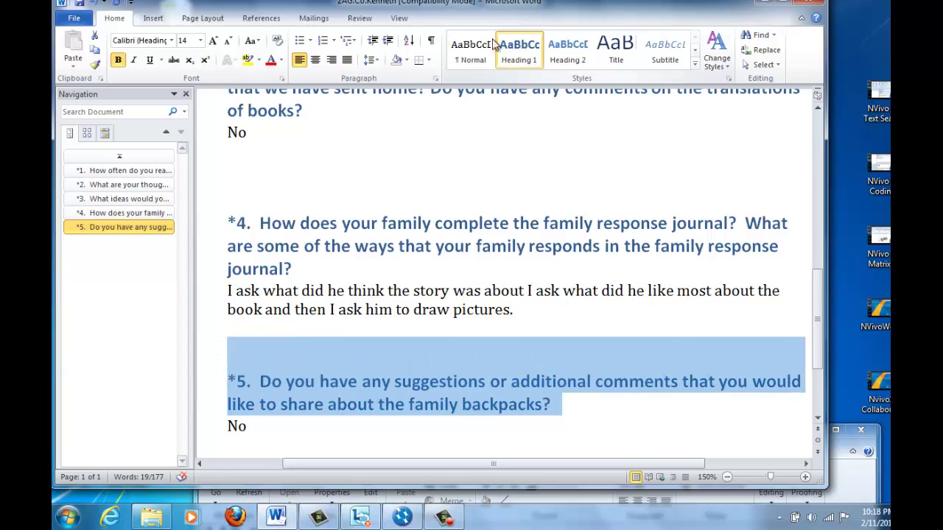
click(74, 18)
- Save and close the restyled Kenneth survey in Word, bringing NVivo back to front
click(90, 39)
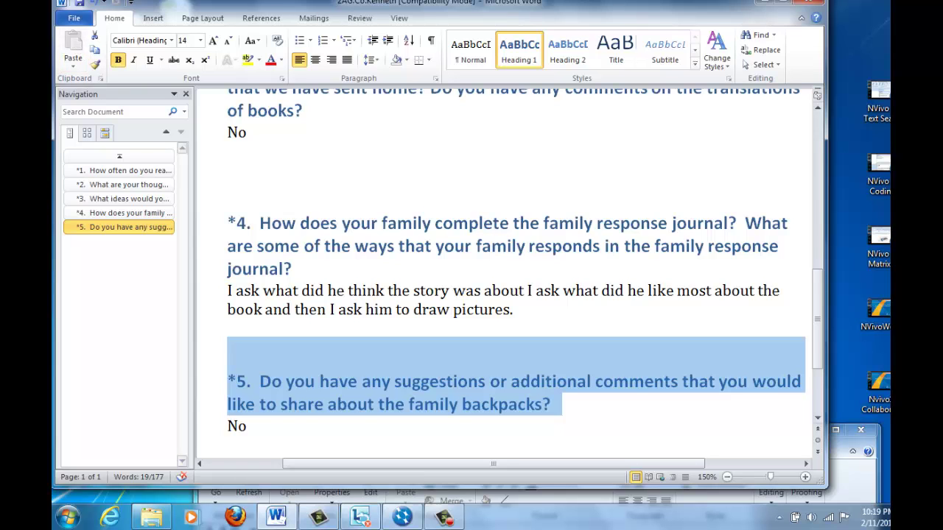
click(815, 3)
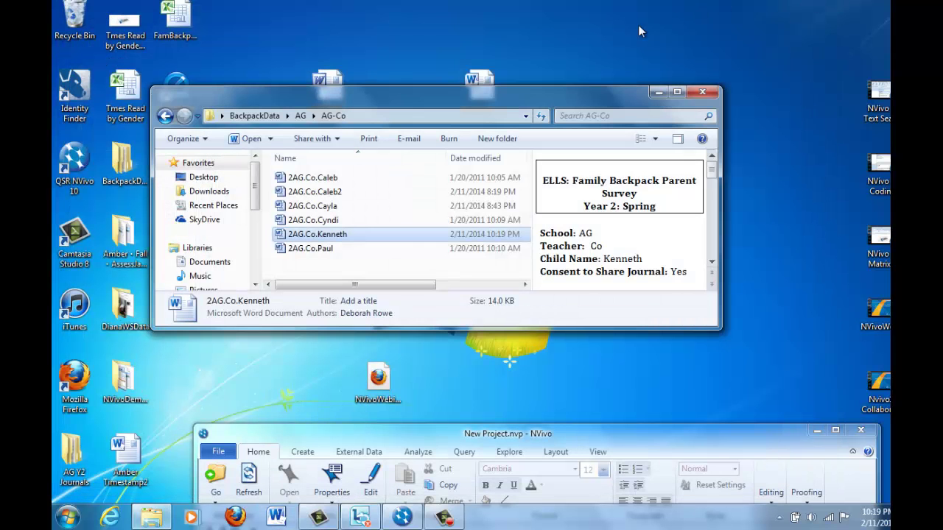
drag(436, 435, 344, 5)
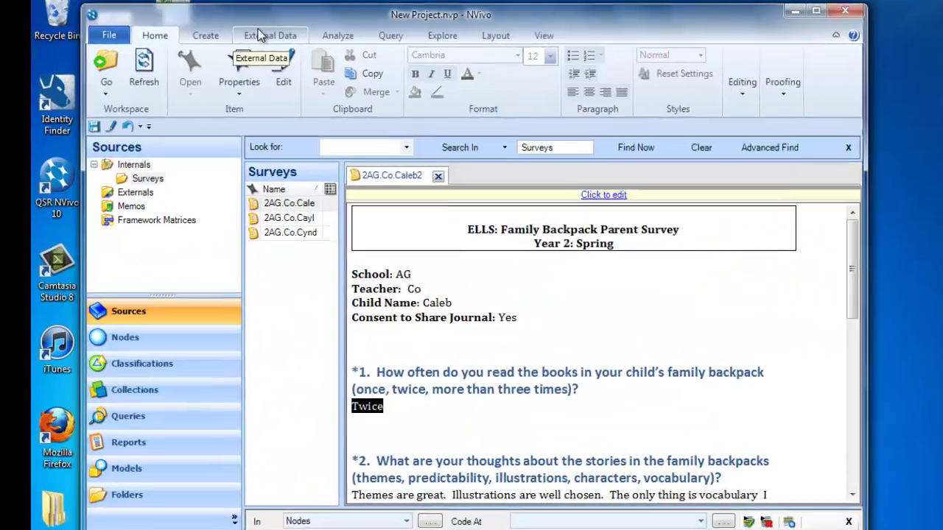
- Import the saved 2AG.Co.Kenneth document into the Surveys folder
click(291, 73)
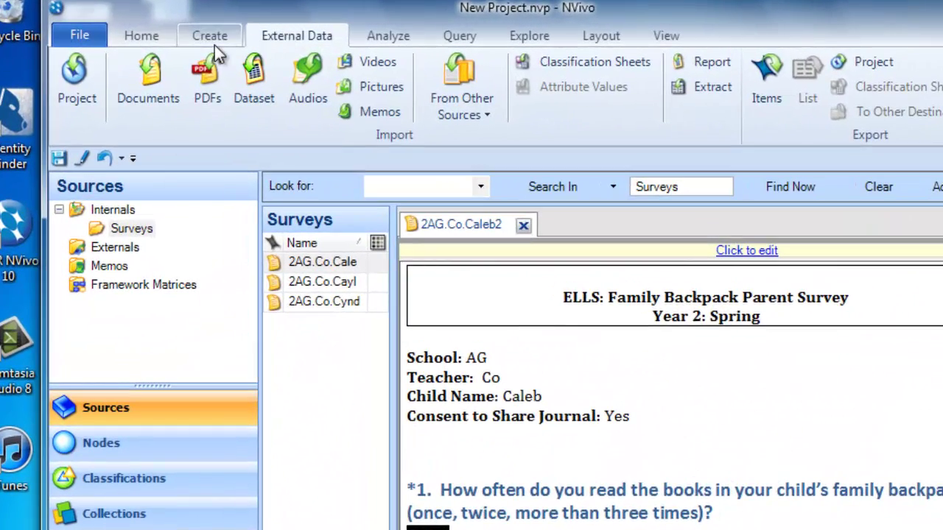
click(142, 73)
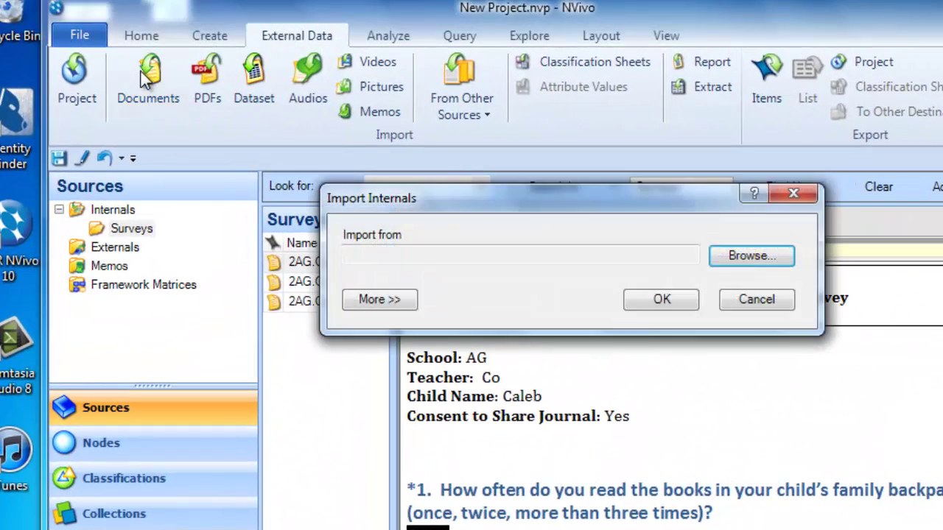
click(739, 255)
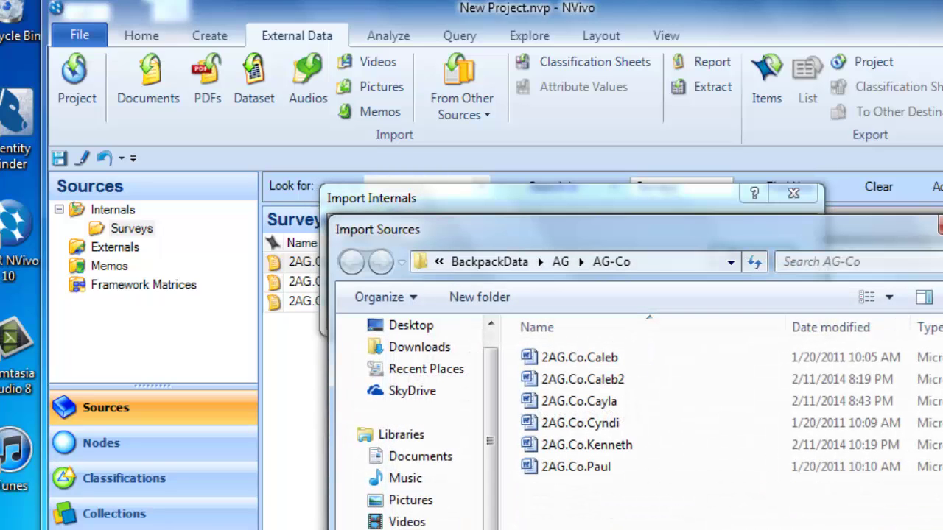
click(592, 441)
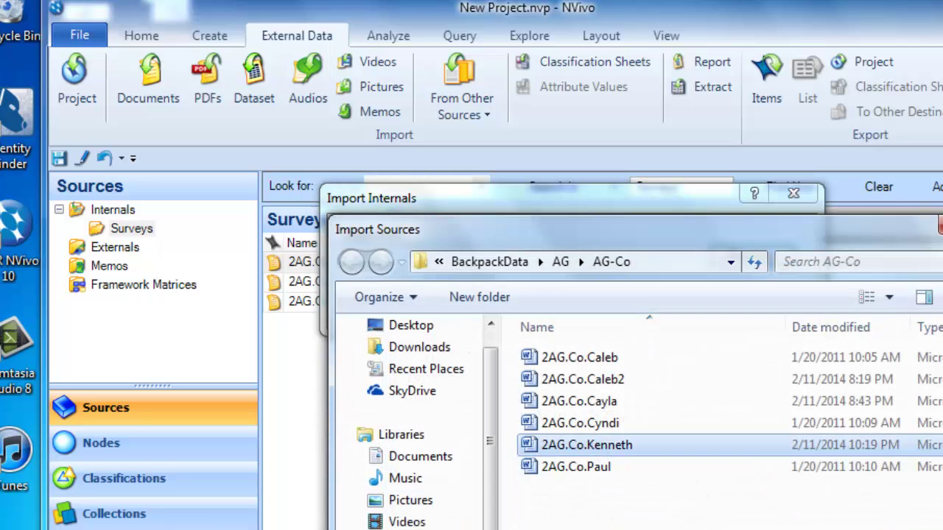
key(Return)
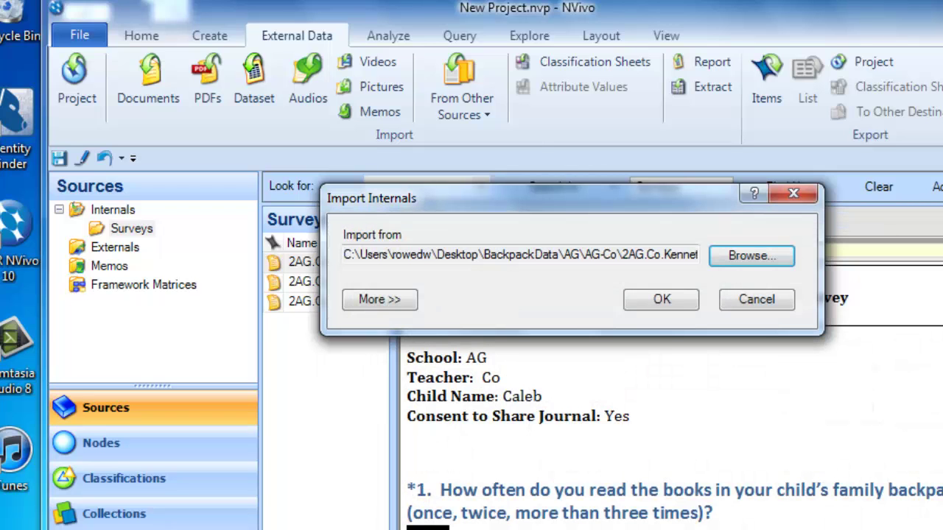
click(661, 300)
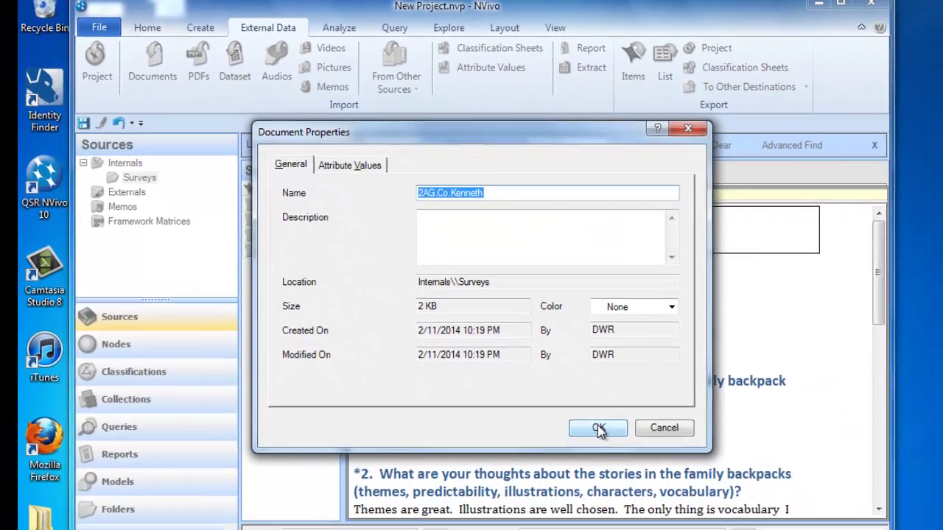
- Accept Kenneth's document properties, then import 2AG.Co.Paul into Surveys and accept its properties
click(598, 429)
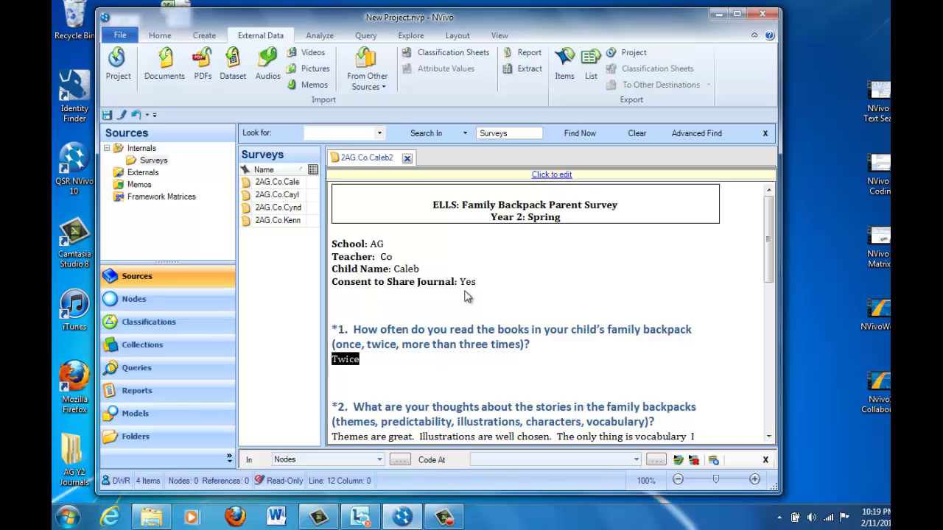
click(165, 68)
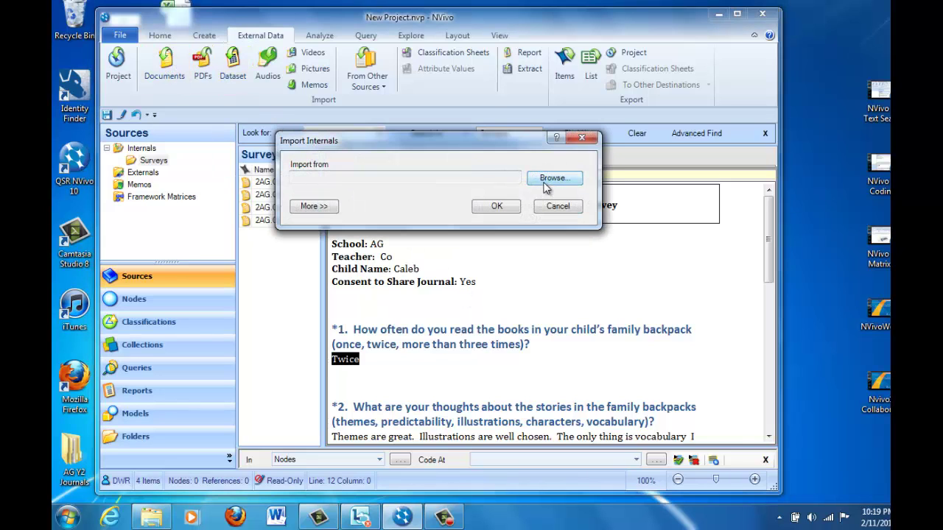
click(549, 182)
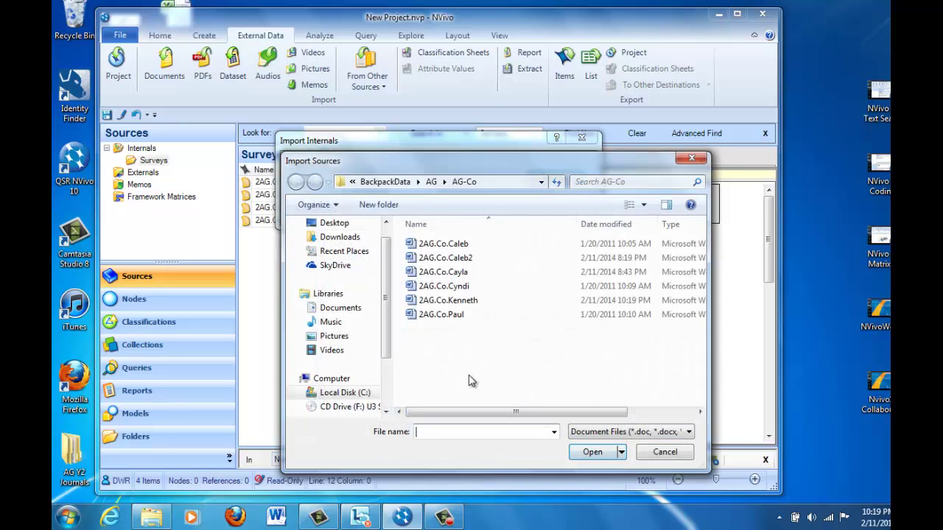
click(443, 316)
click(442, 316)
click(413, 317)
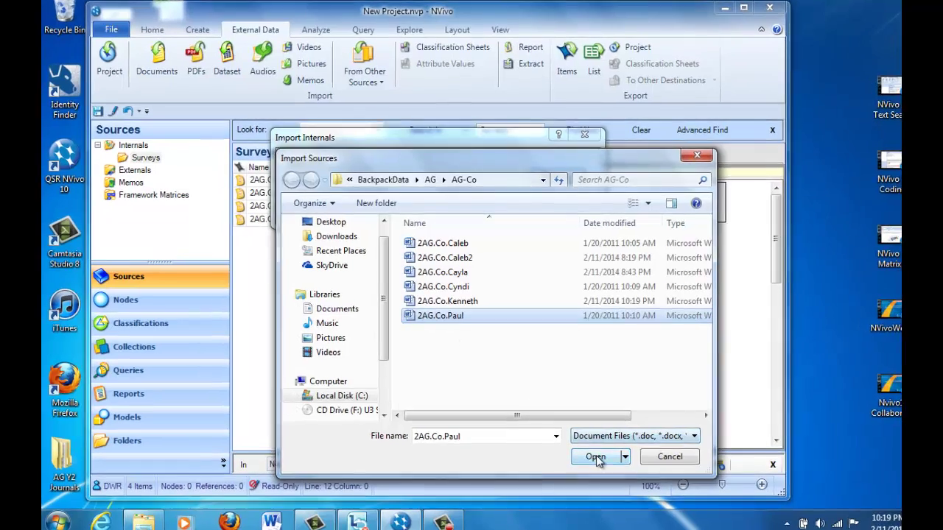
click(595, 456)
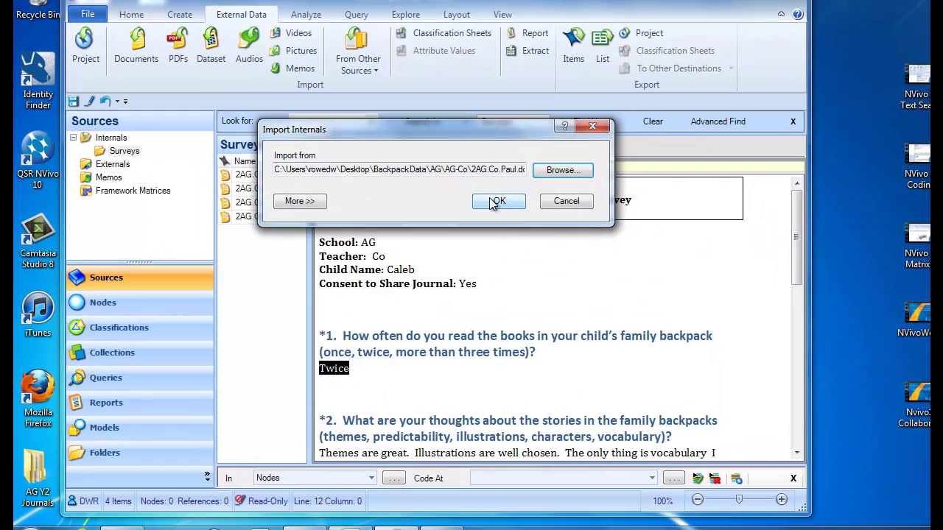
click(494, 202)
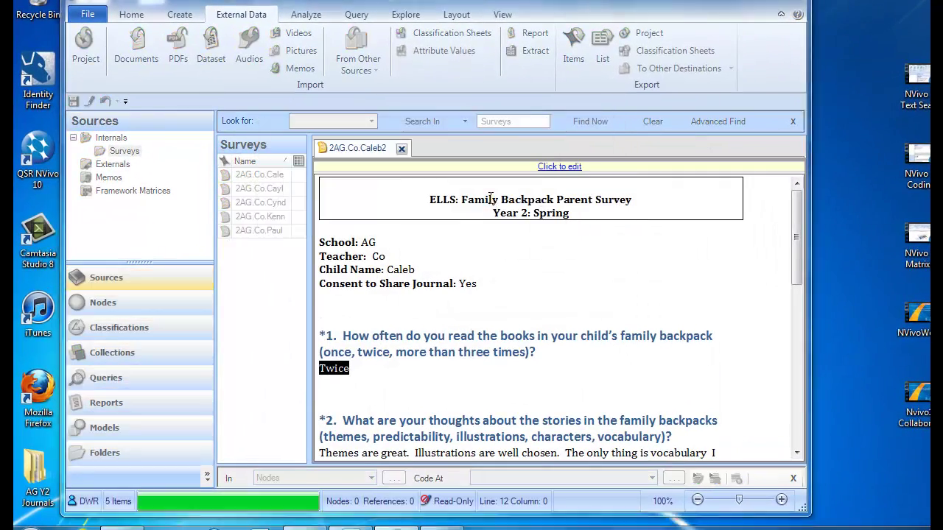
click(529, 378)
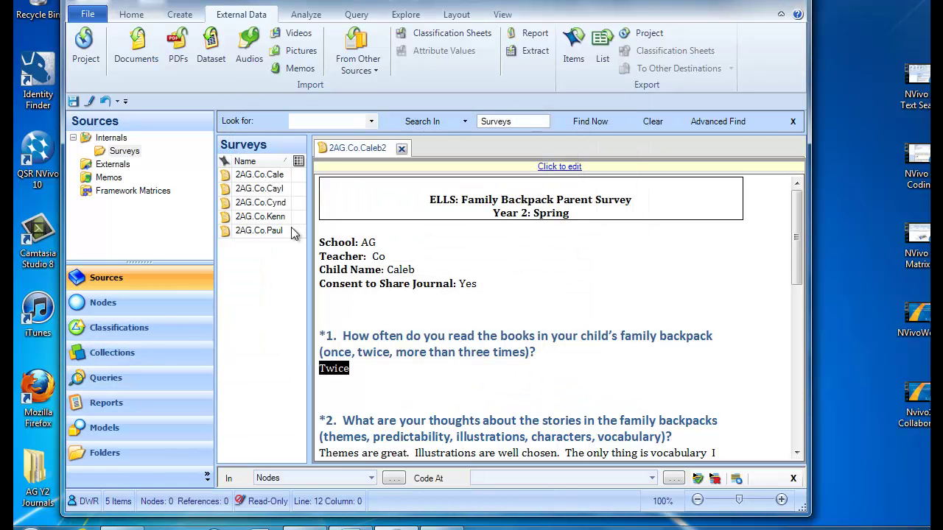
- Open 2AG.Co.Paul, make it editable, and select the text of question 1
double_click(233, 233)
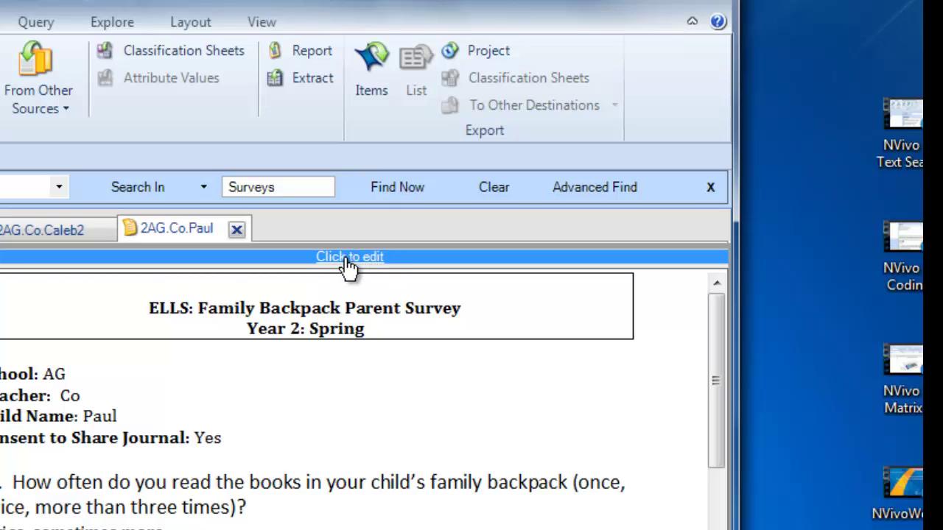
click(347, 259)
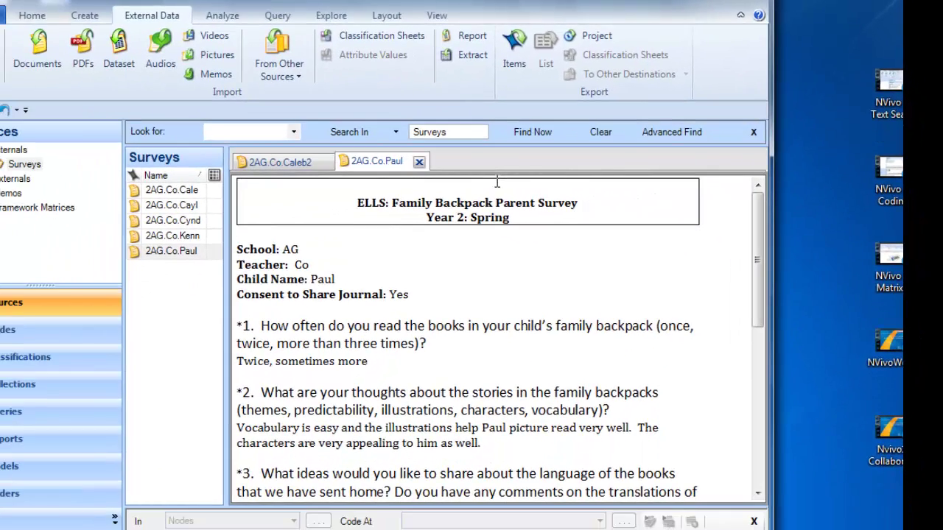
click(237, 327)
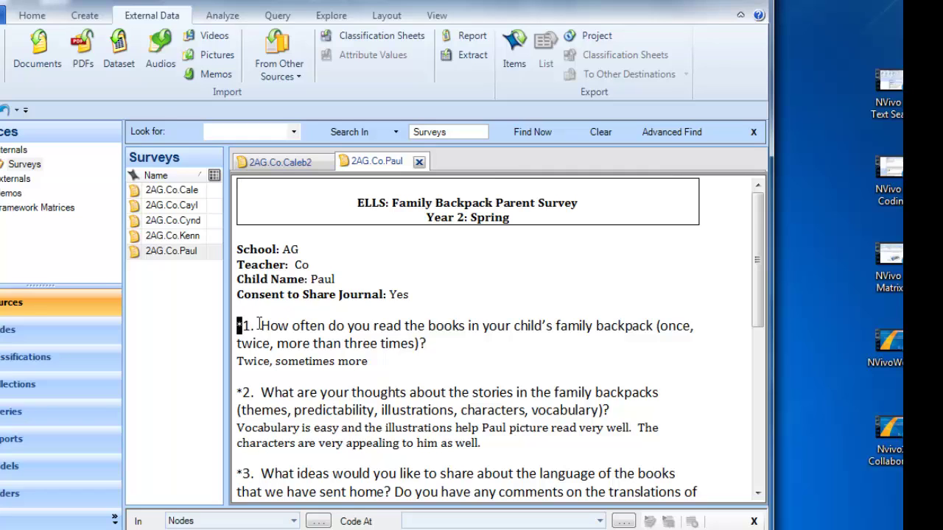
drag(237, 325, 433, 344)
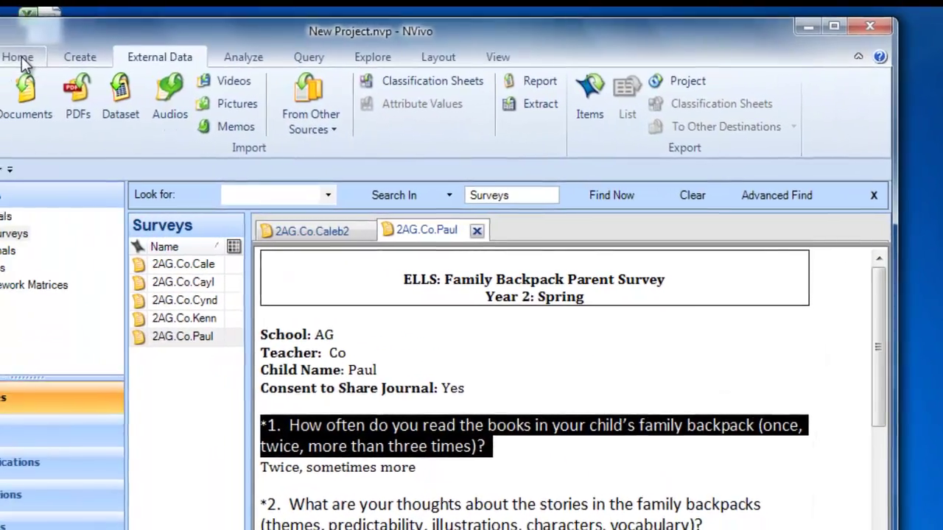
- Apply the Heading 1 style to survey question 1 from the Home tab styles list
click(21, 60)
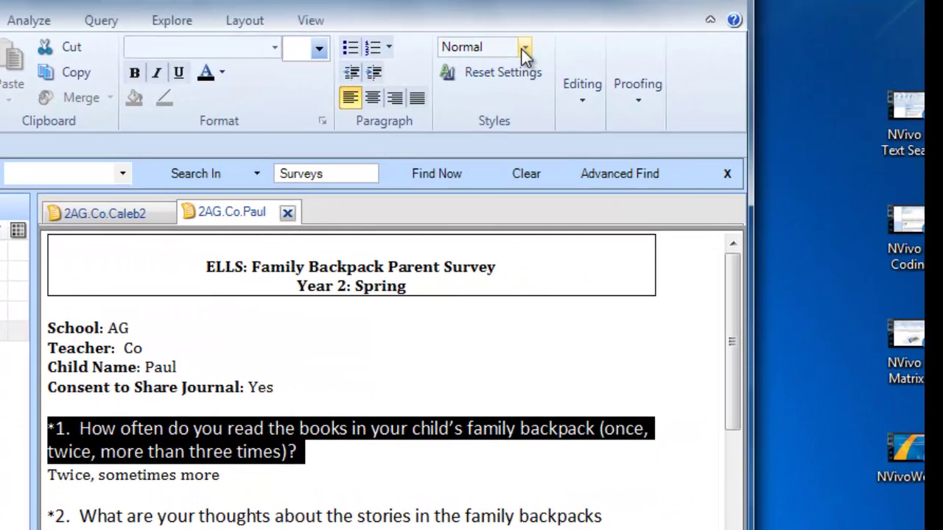
click(759, 90)
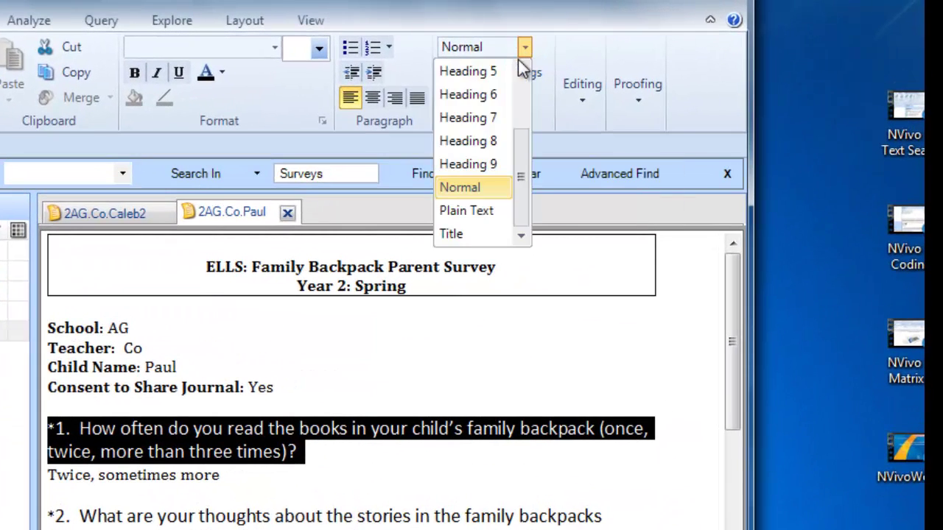
drag(524, 155, 517, 95)
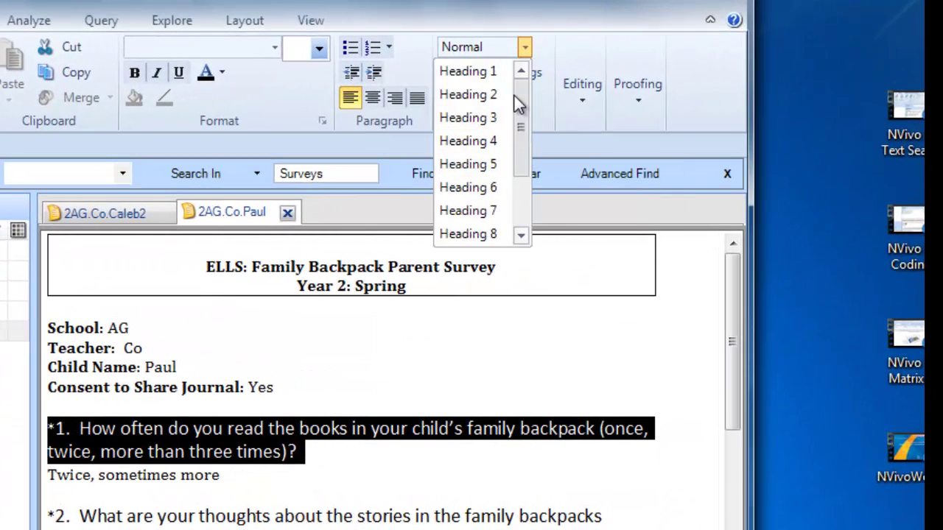
click(456, 71)
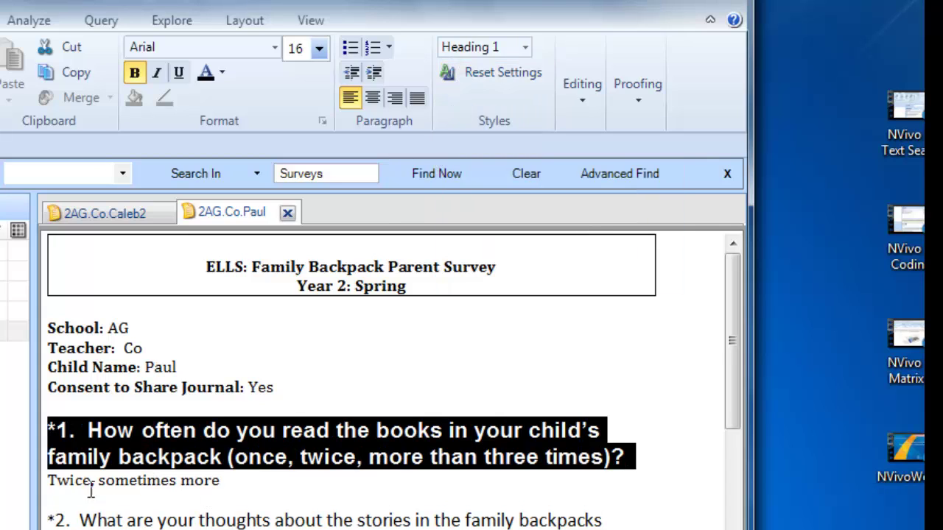
click(67, 482)
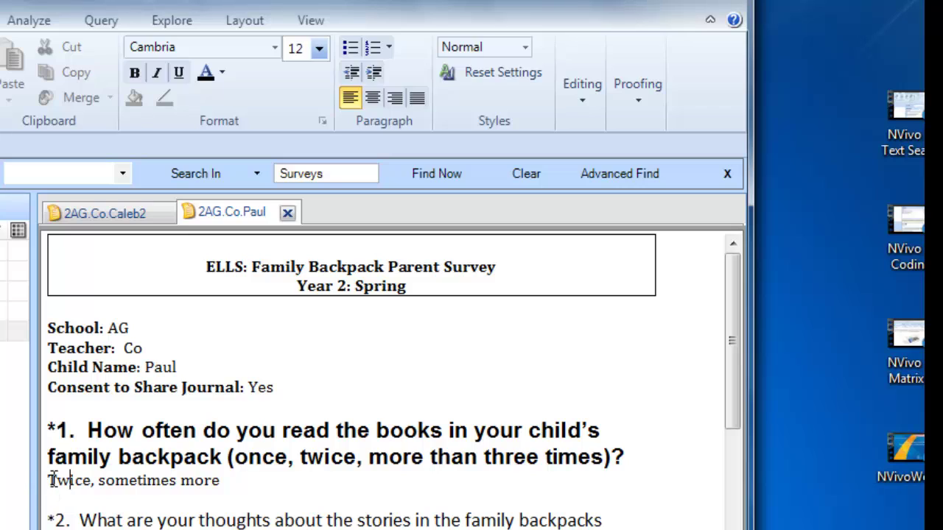
drag(56, 479, 222, 478)
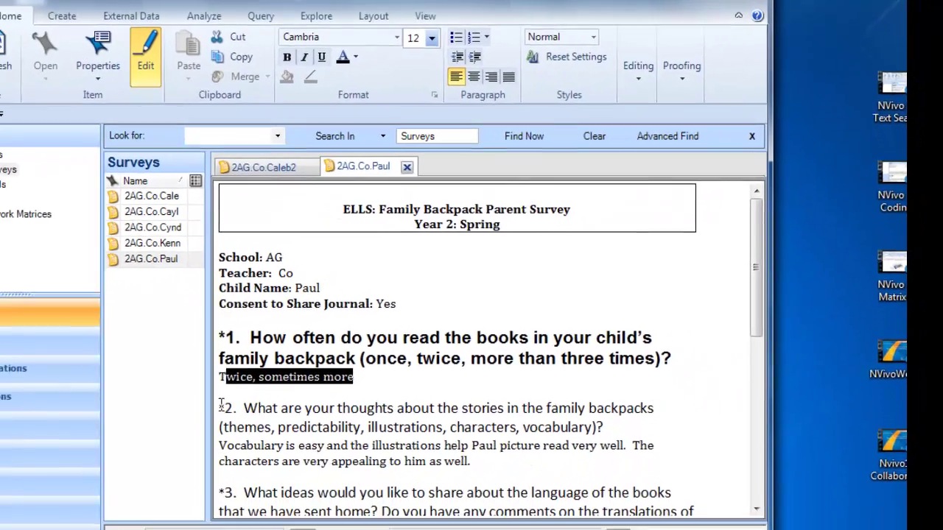
- Give survey questions 2 and 3 the Heading 1 style
drag(122, 472, 579, 494)
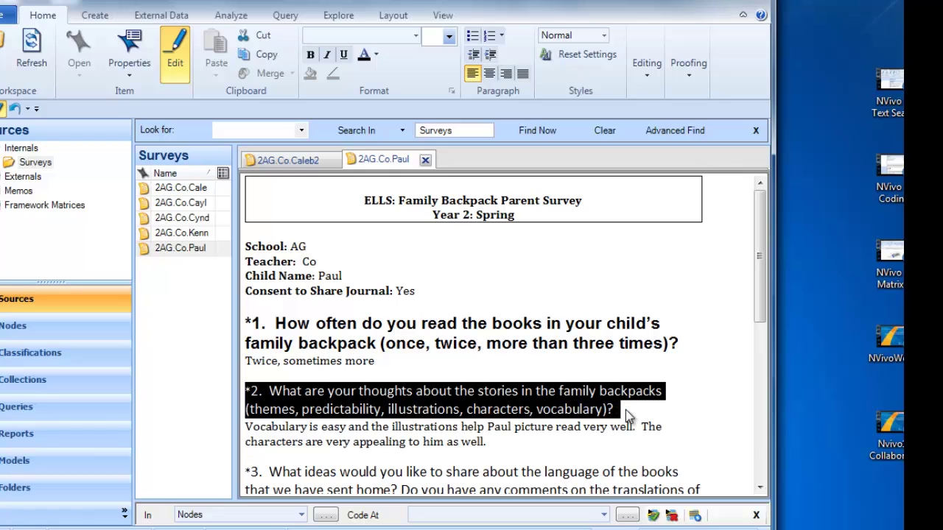
click(587, 35)
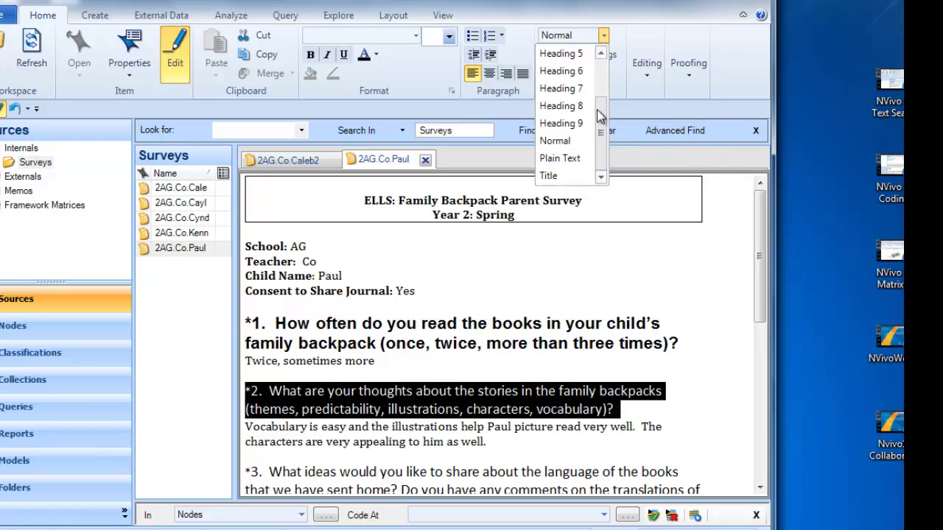
drag(600, 118, 598, 78)
click(569, 53)
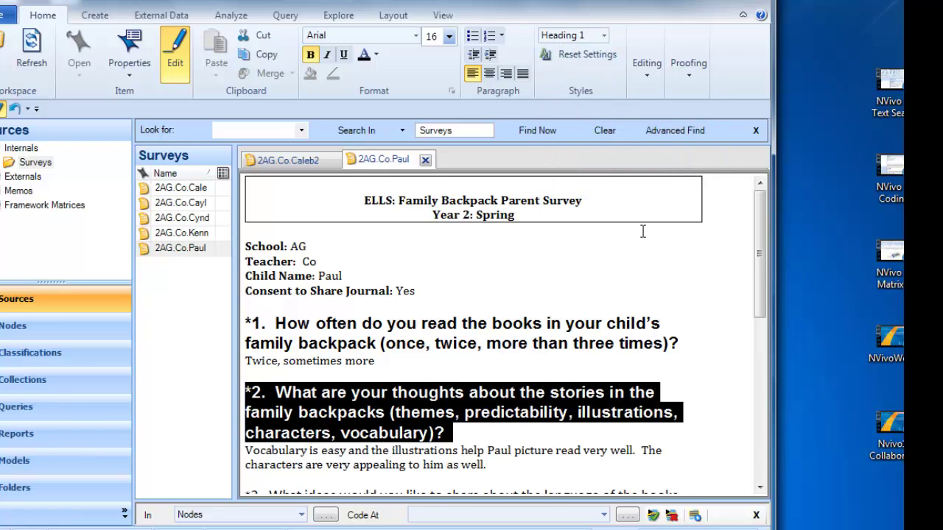
drag(761, 277, 753, 350)
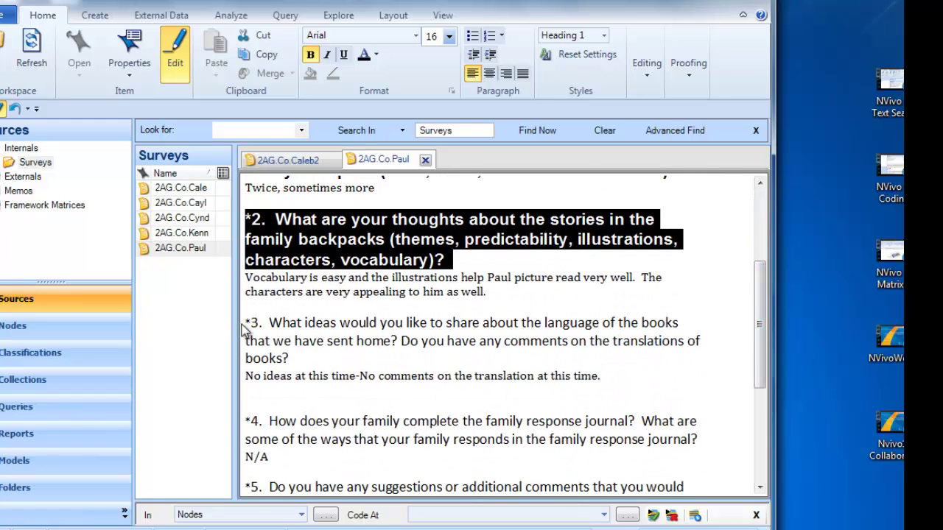
drag(246, 321, 302, 359)
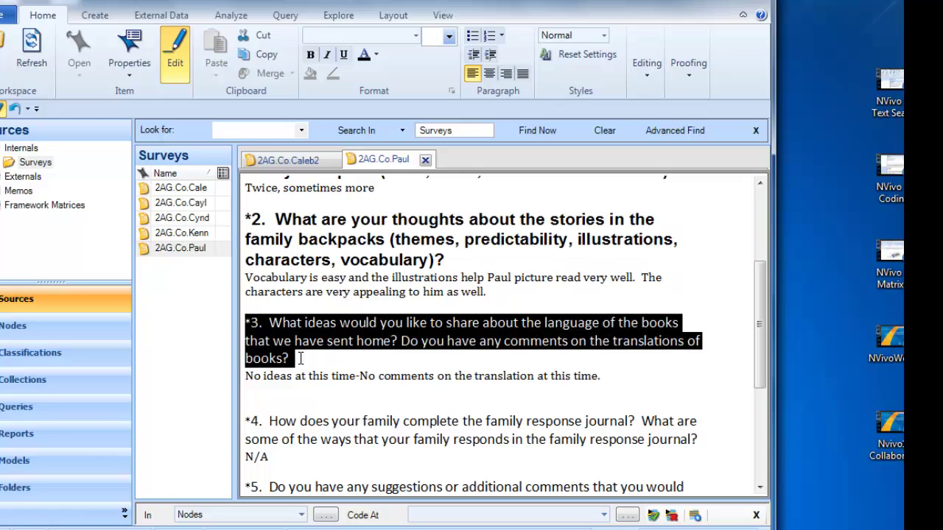
click(603, 35)
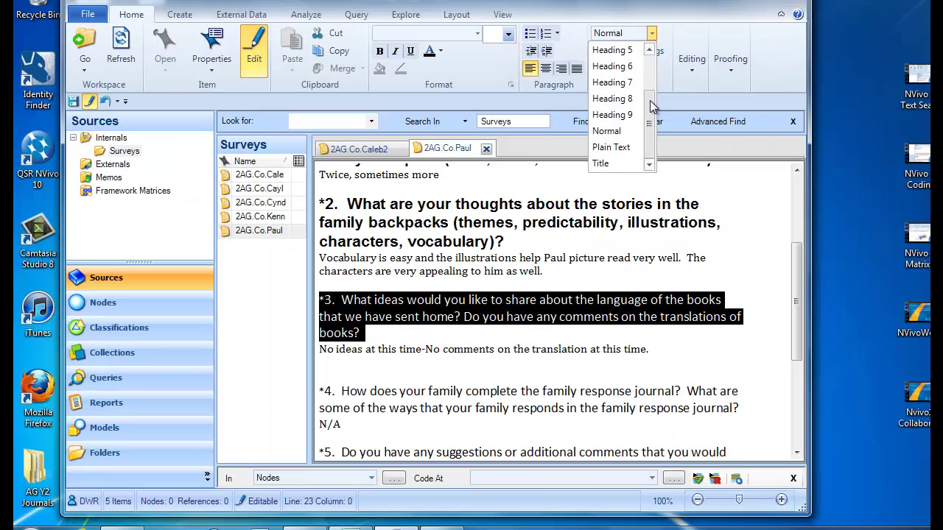
drag(651, 107, 651, 59)
click(626, 50)
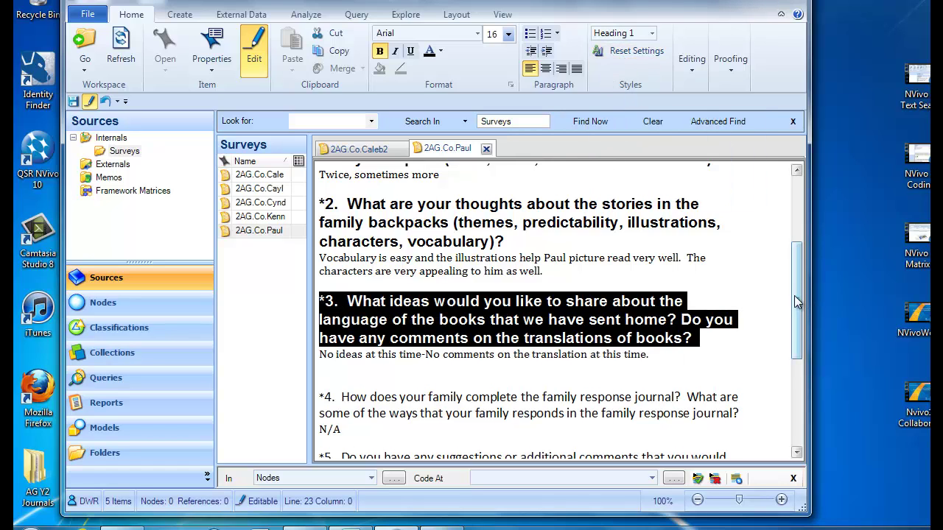
drag(797, 302, 797, 349)
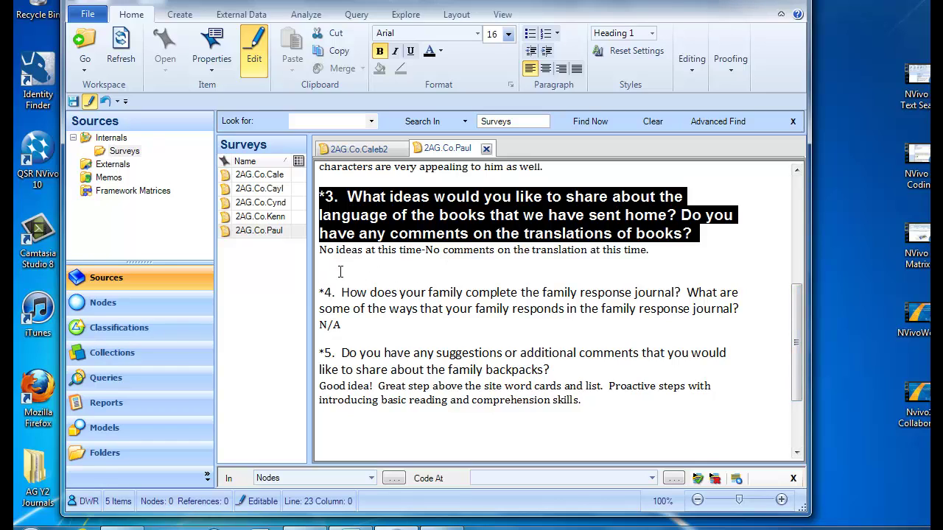
- Give survey questions 4 and 5 the Heading 1 style
drag(320, 293, 746, 304)
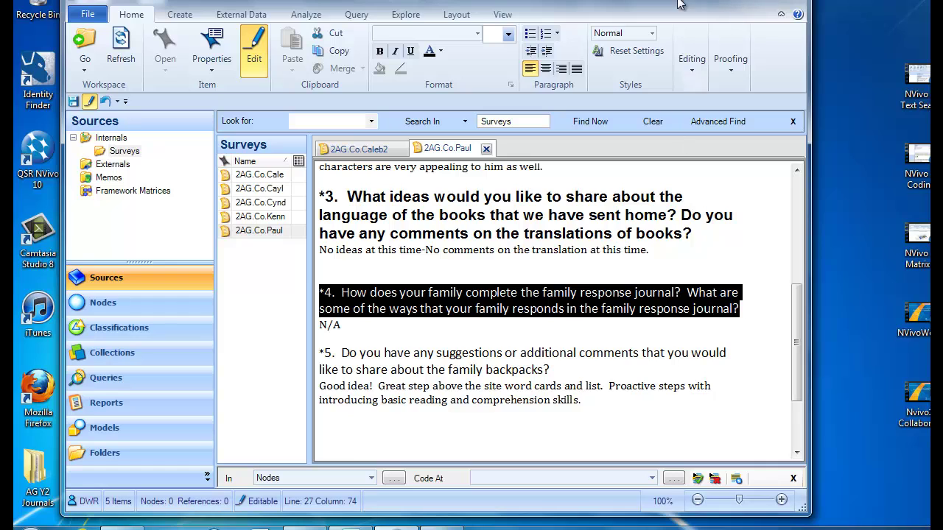
click(651, 33)
drag(648, 101, 648, 63)
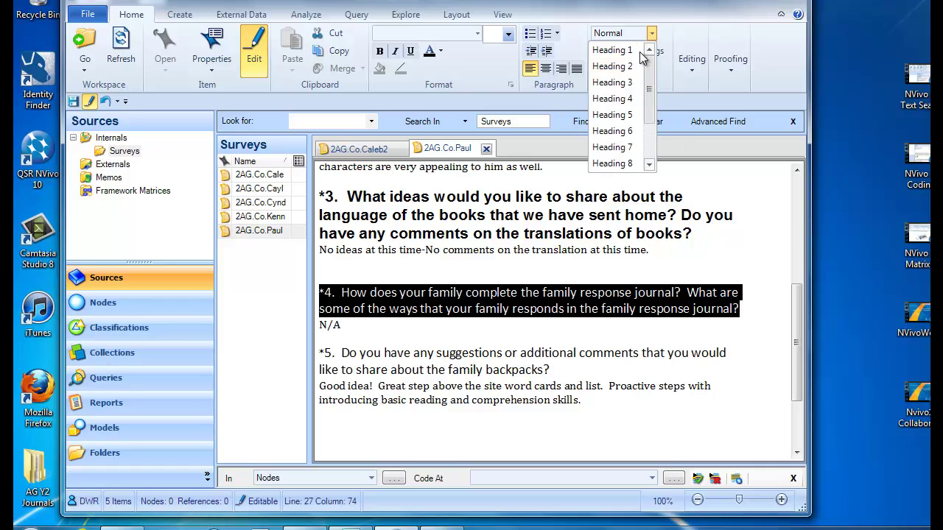
click(626, 51)
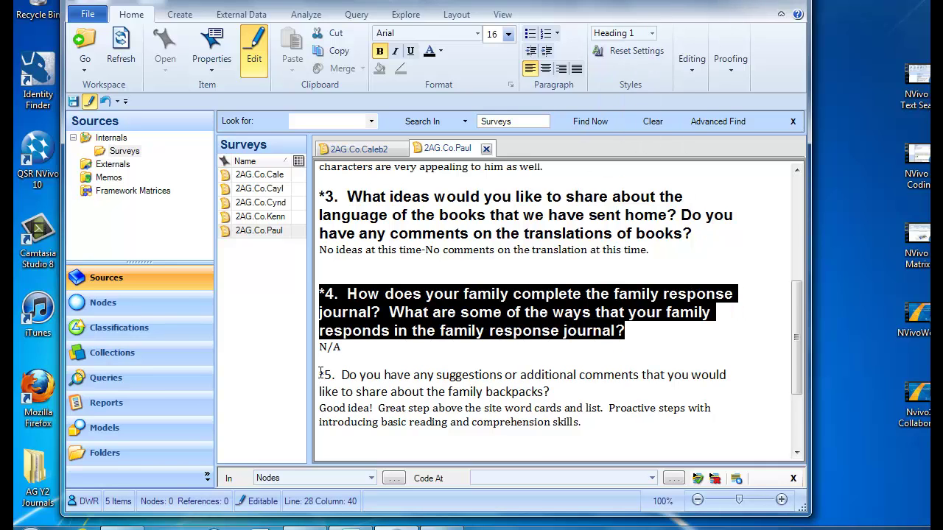
triple_click(458, 389)
click(651, 34)
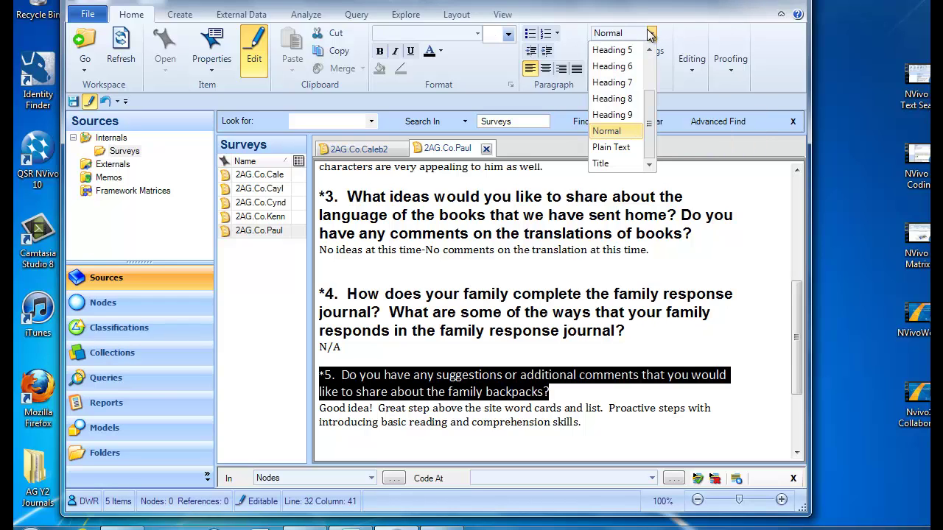
scroll(645, 107, up, 2)
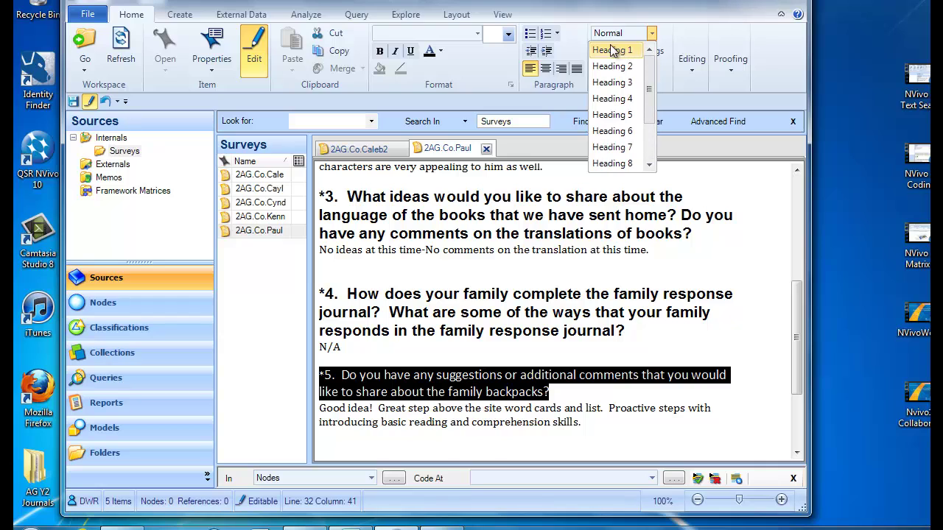
click(612, 50)
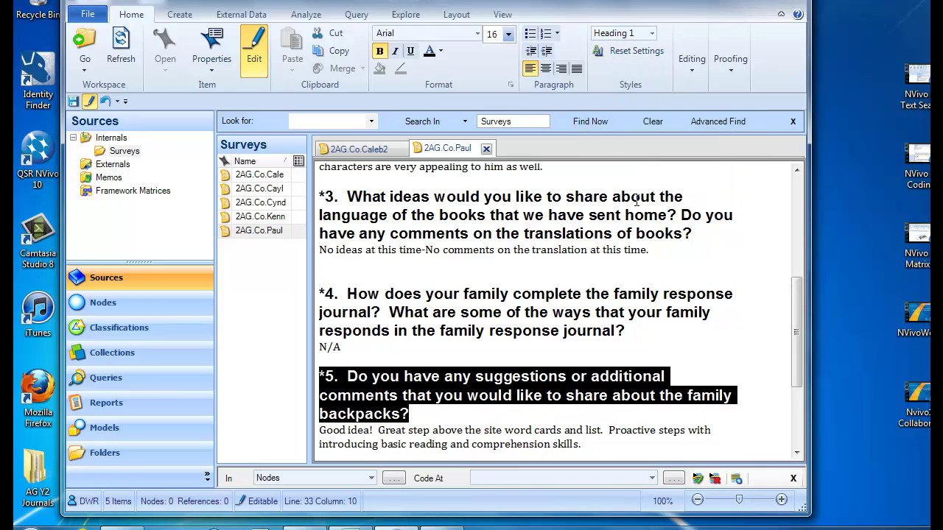
click(320, 196)
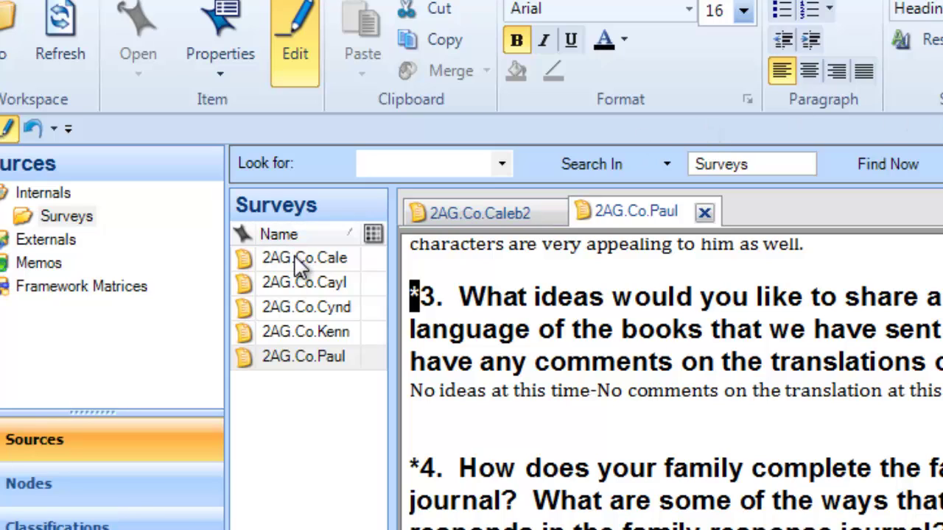
- Select all five survey sources and start Auto Code from the Analyze tab
drag(277, 256, 306, 371)
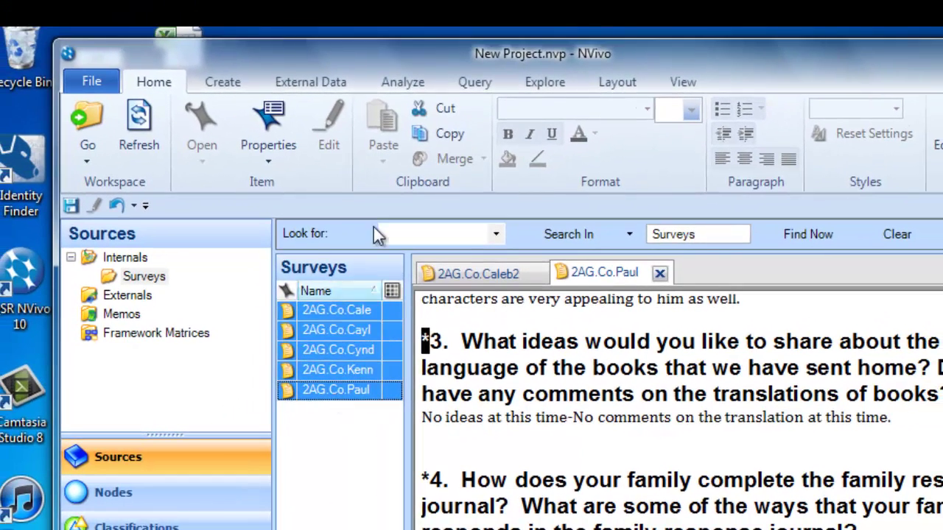
click(399, 81)
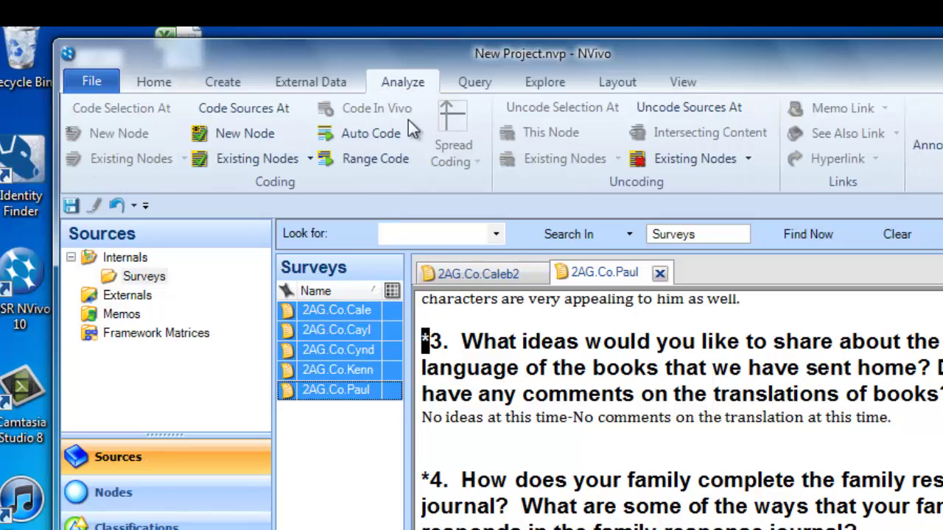
click(367, 136)
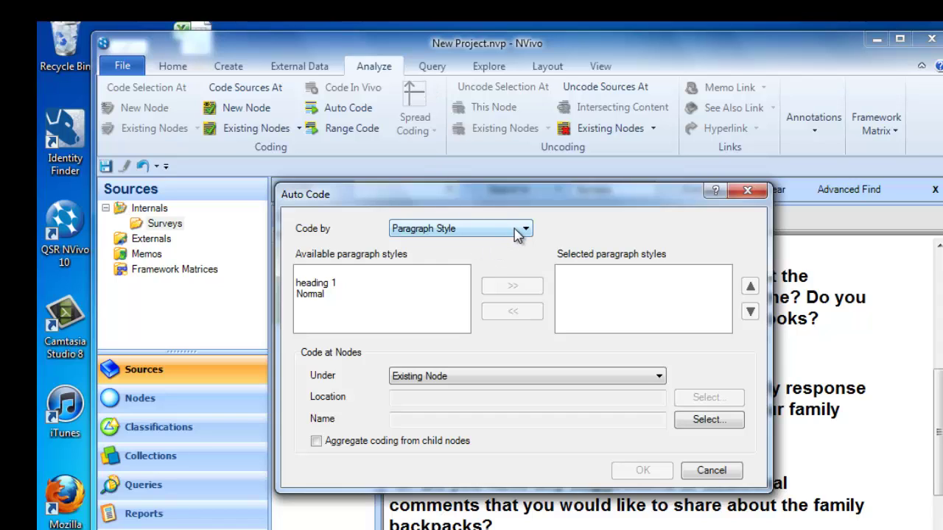
- Auto code the heading 1 paragraph style into a new node named 'Survey questions'
click(517, 233)
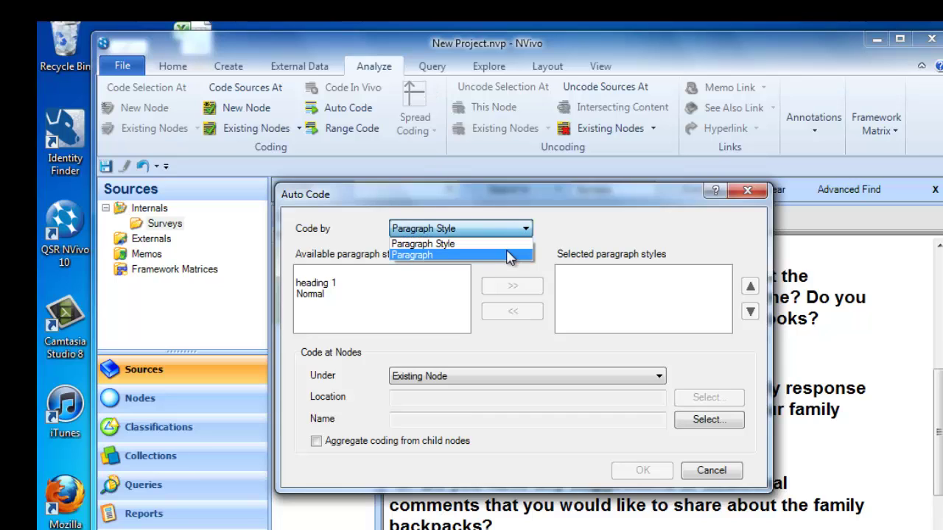
click(447, 240)
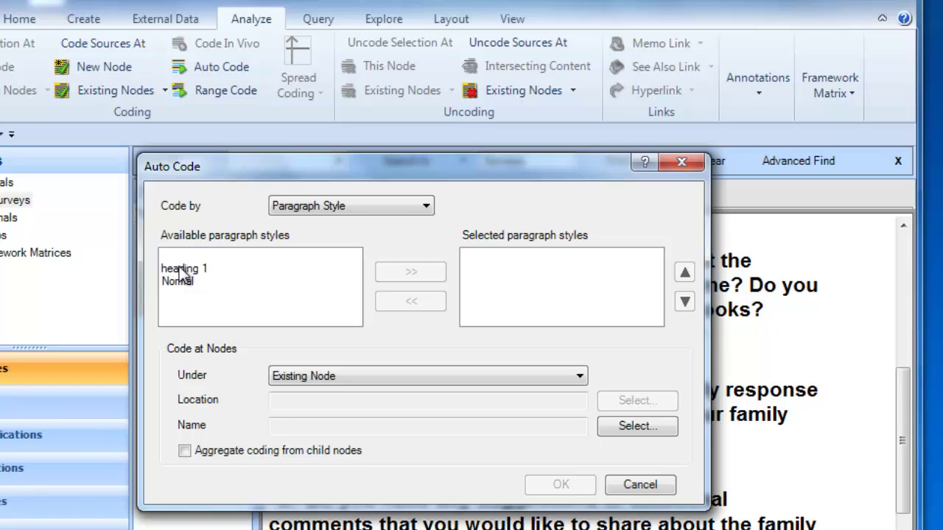
click(180, 269)
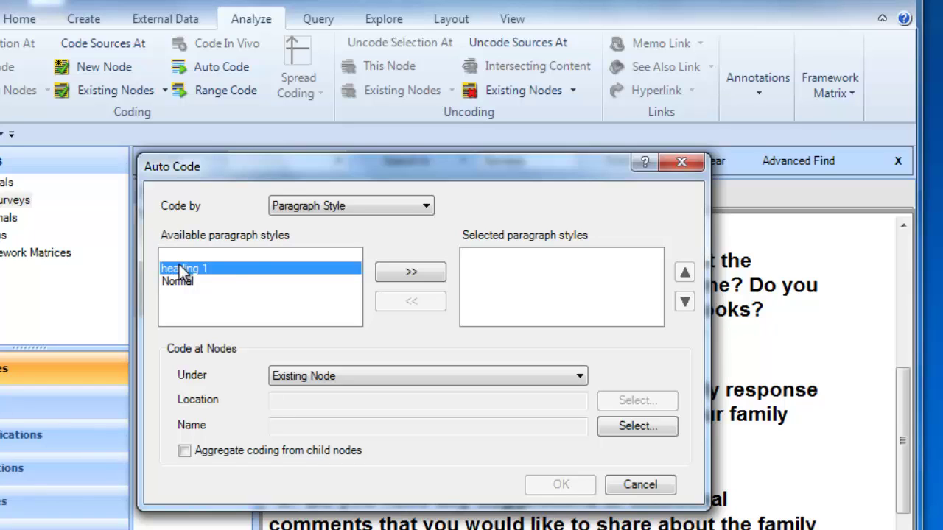
click(410, 274)
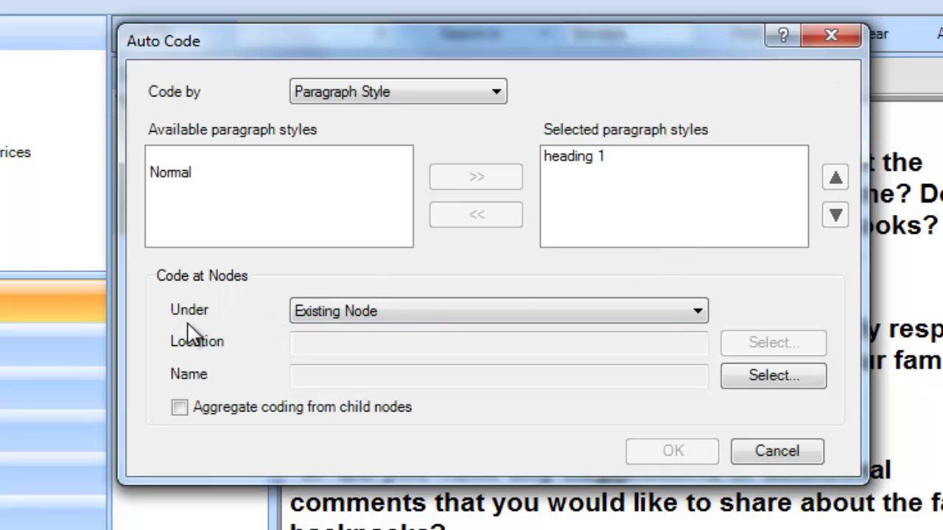
click(700, 314)
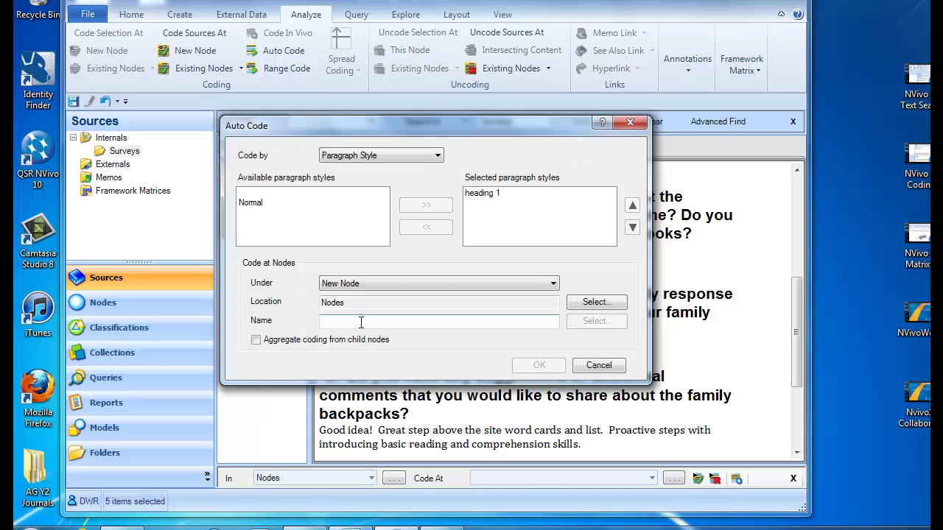
click(362, 323)
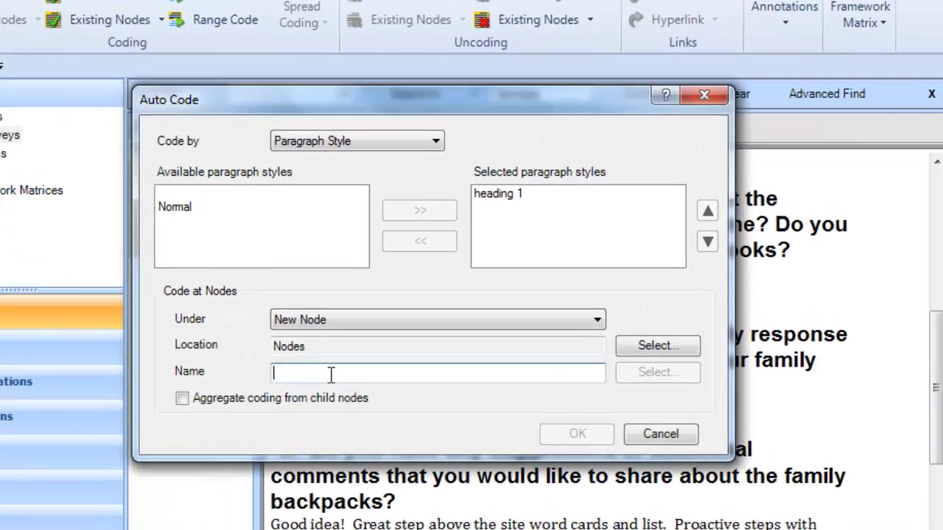
text(Q)
key(BackSpace)
text(Survey questions)
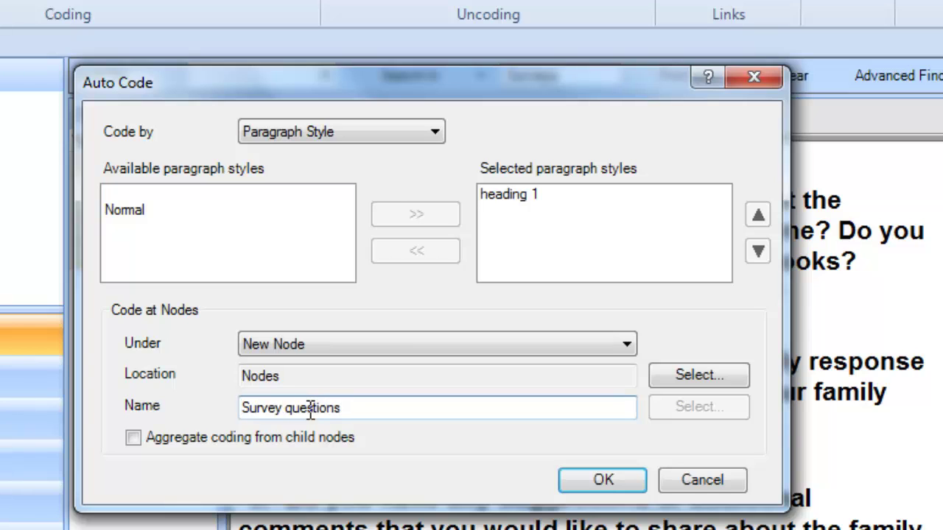
- Run the auto coding and expand Survey questions in a widened Nodes list to show its five question nodes
click(603, 477)
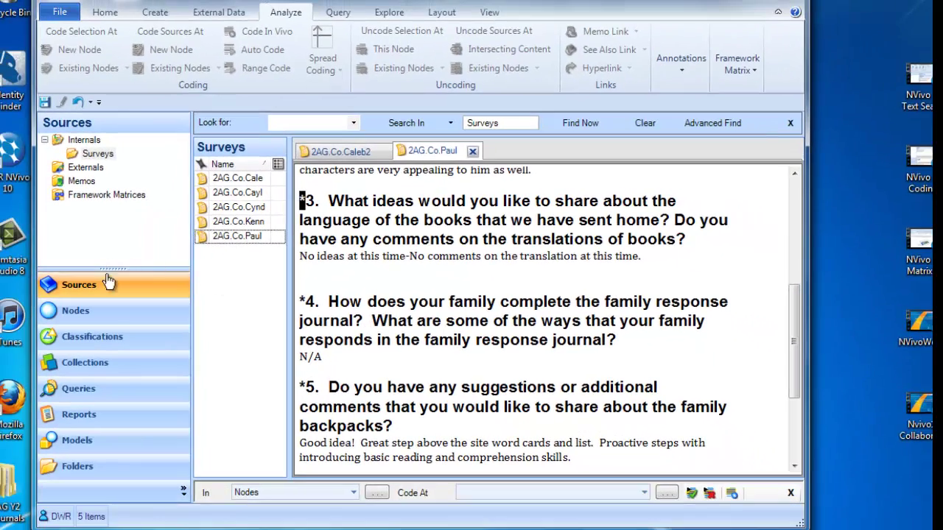
click(96, 315)
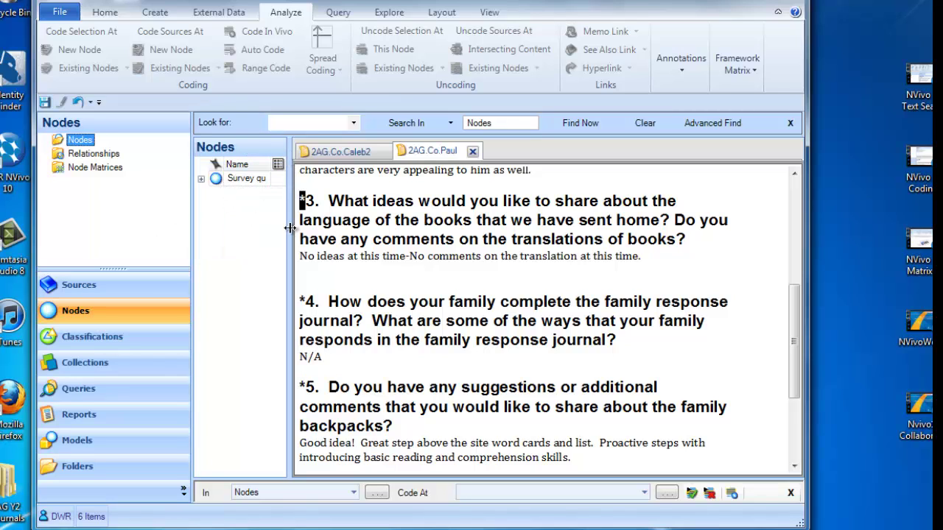
drag(391, 244, 495, 247)
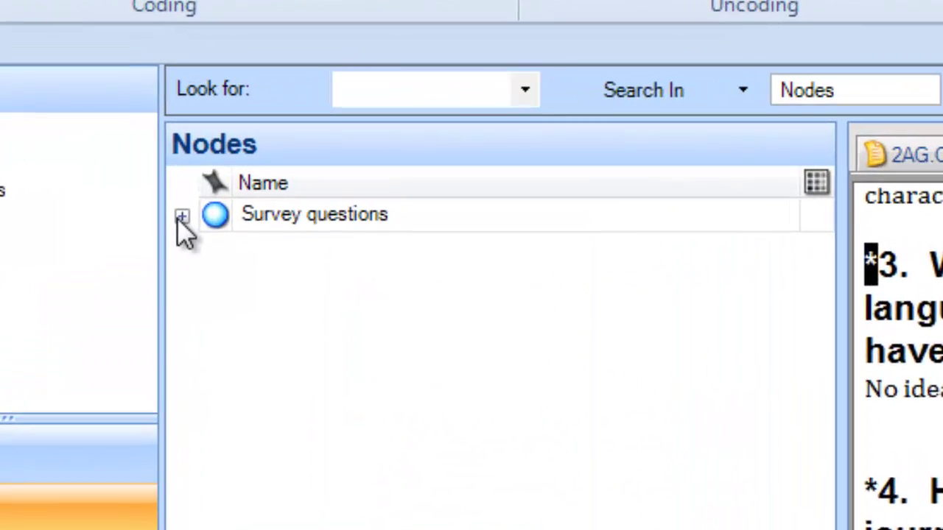
click(182, 217)
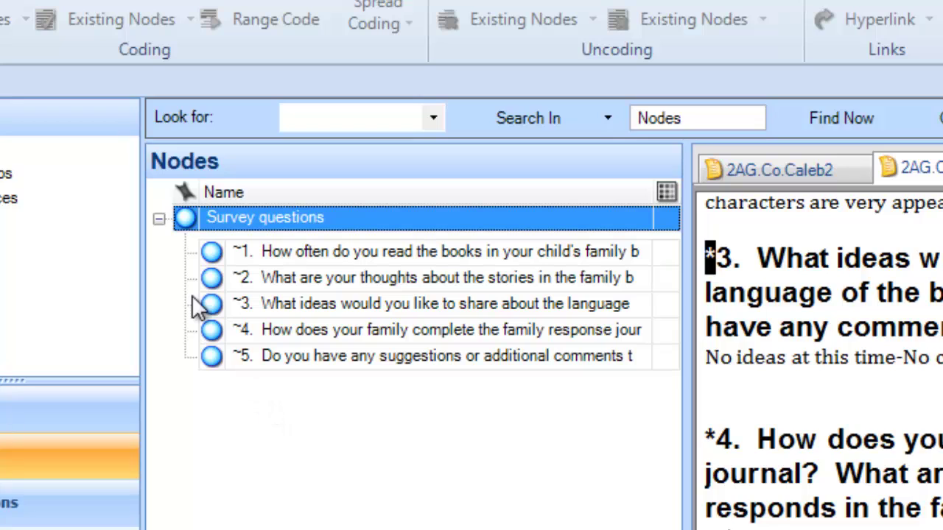
click(258, 247)
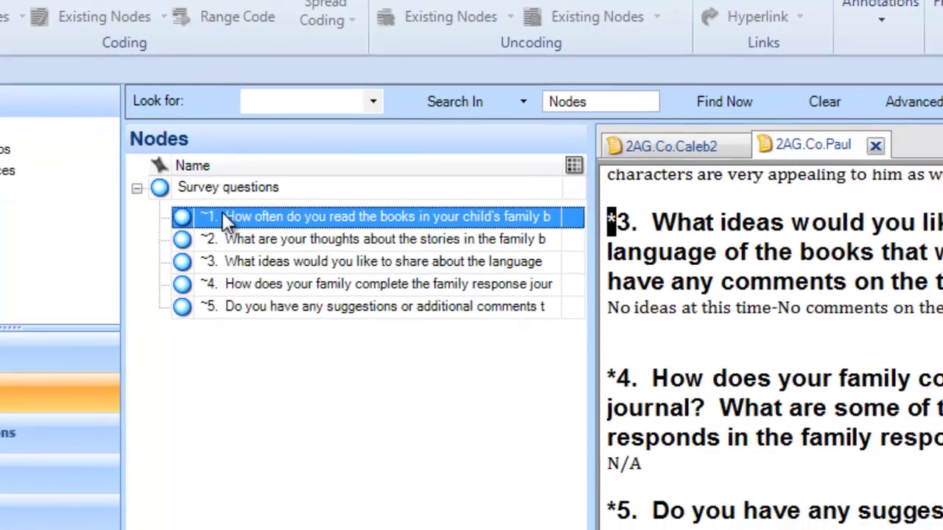
- Open node ~1 to view its coded references with source document thumbnails
double_click(260, 251)
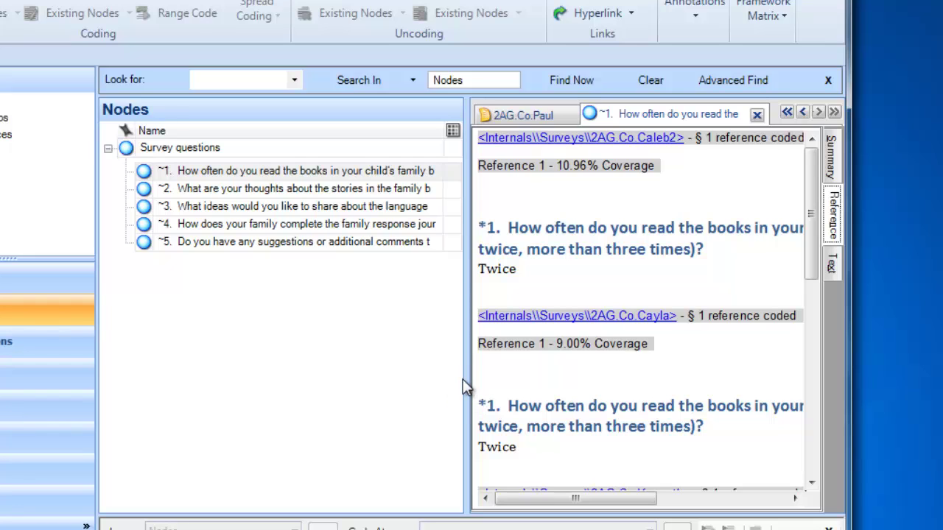
drag(469, 381, 324, 362)
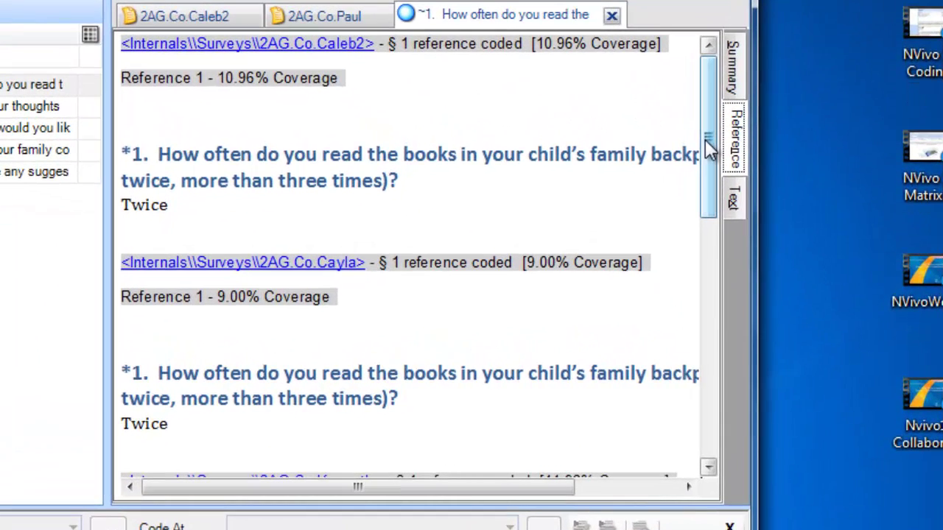
drag(704, 139, 728, 215)
click(729, 212)
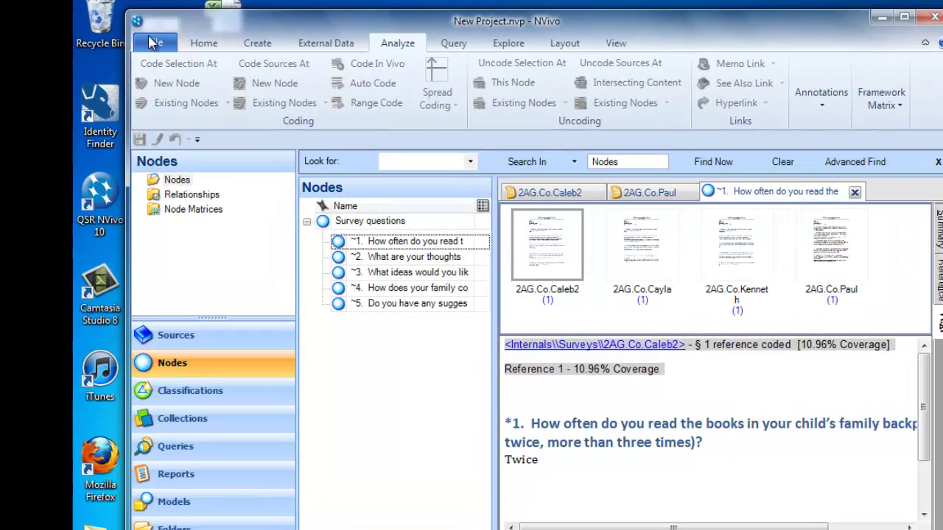
- Copy the project as NewProjectBU2 to Removable Disk (G:) via File > Manage > Copy Project
click(116, 36)
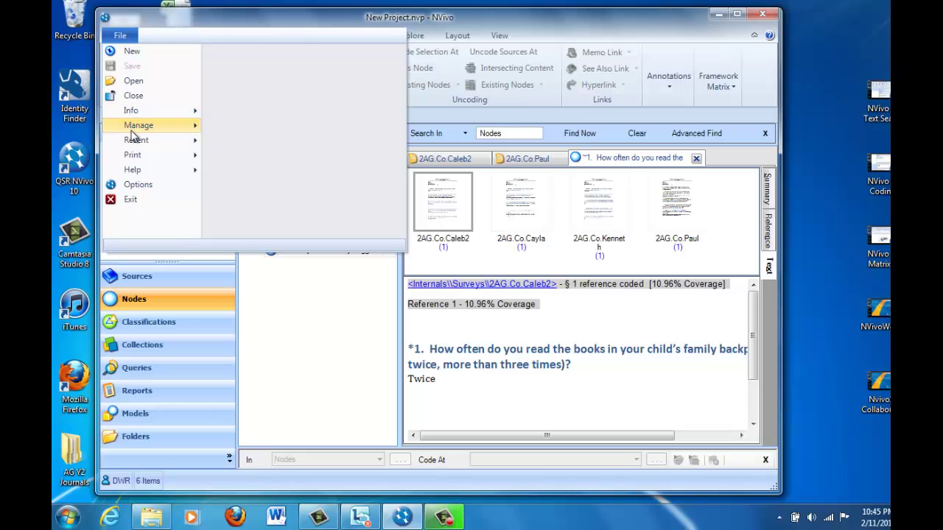
mouse_move(279, 221)
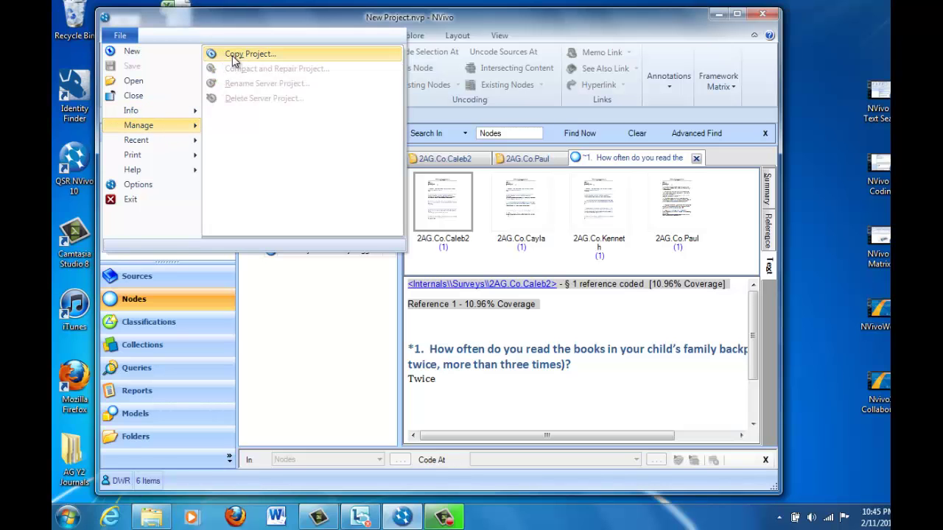
click(234, 57)
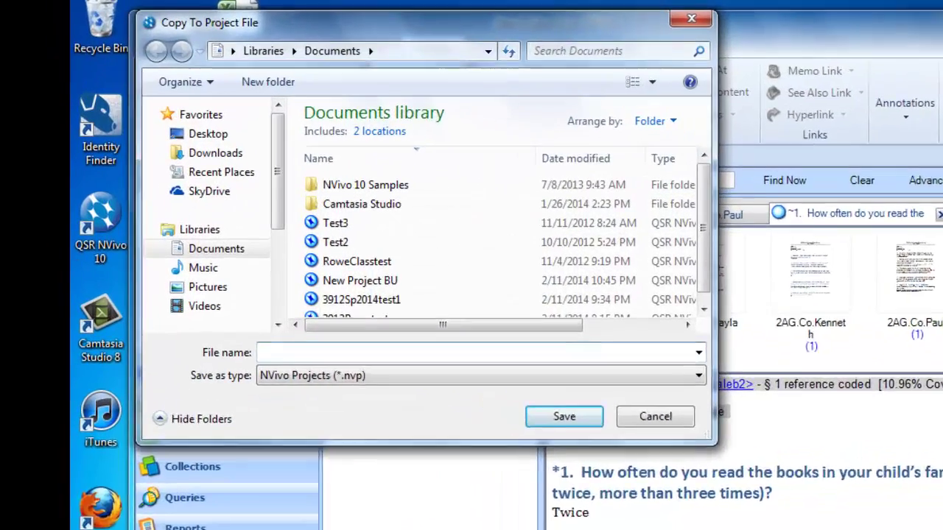
text(New)
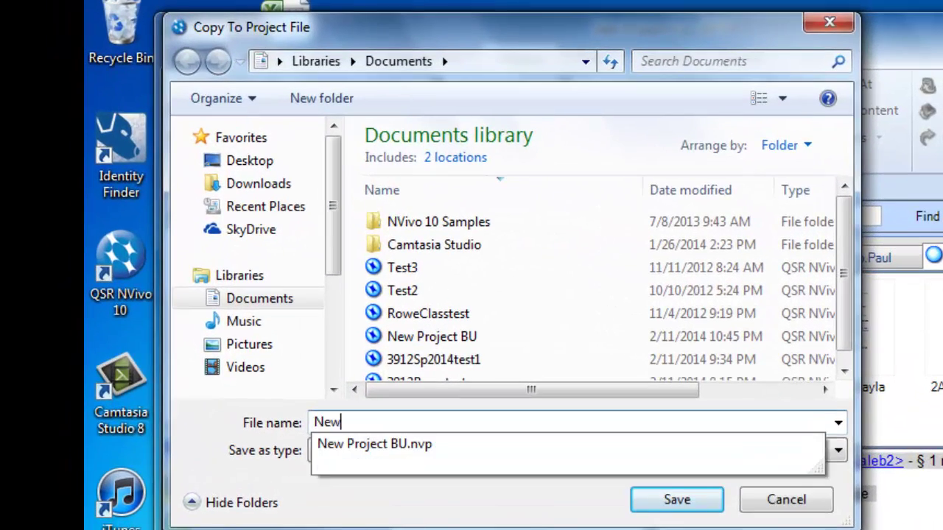
text(Proje c)
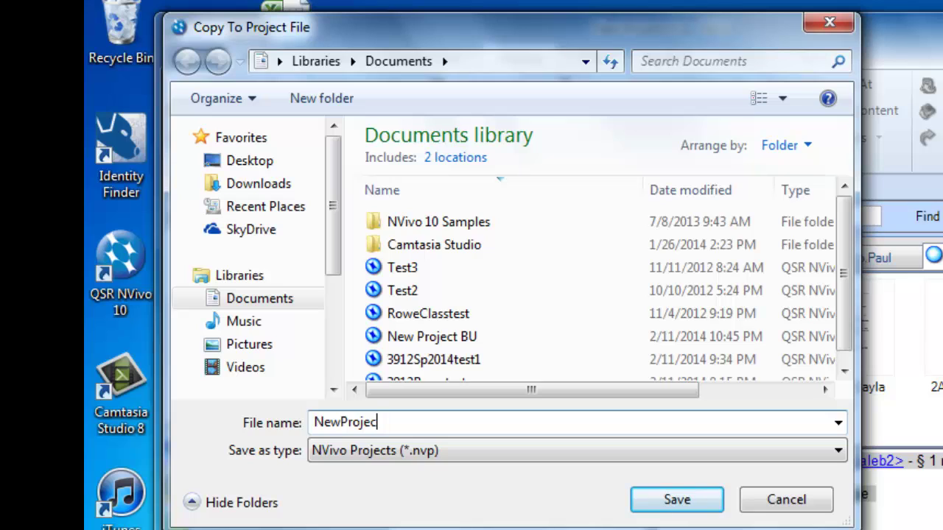
text(tBU1)
key(BackSpace)
text(2)
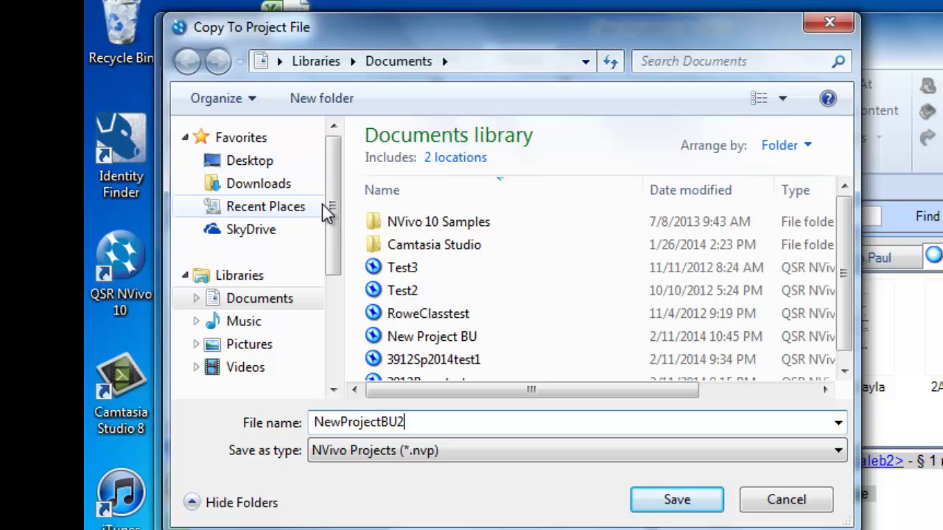
drag(329, 214, 330, 294)
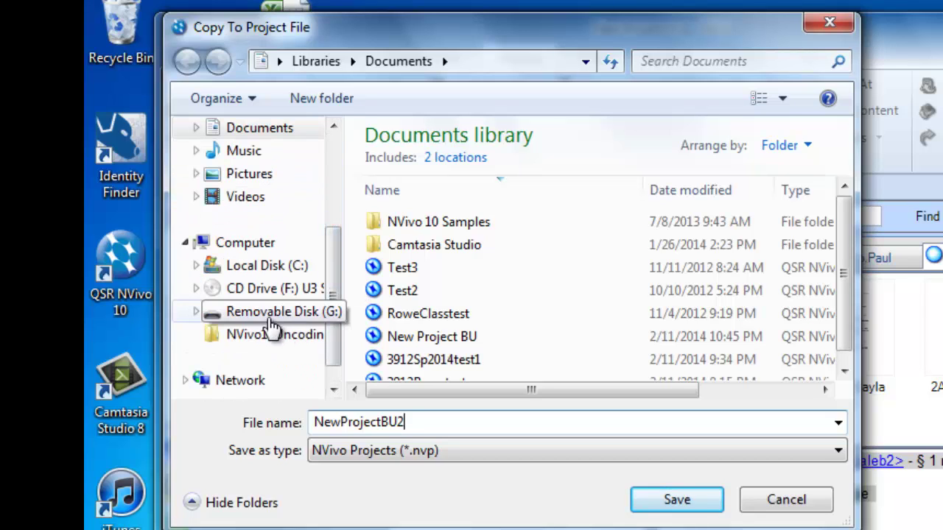
click(266, 316)
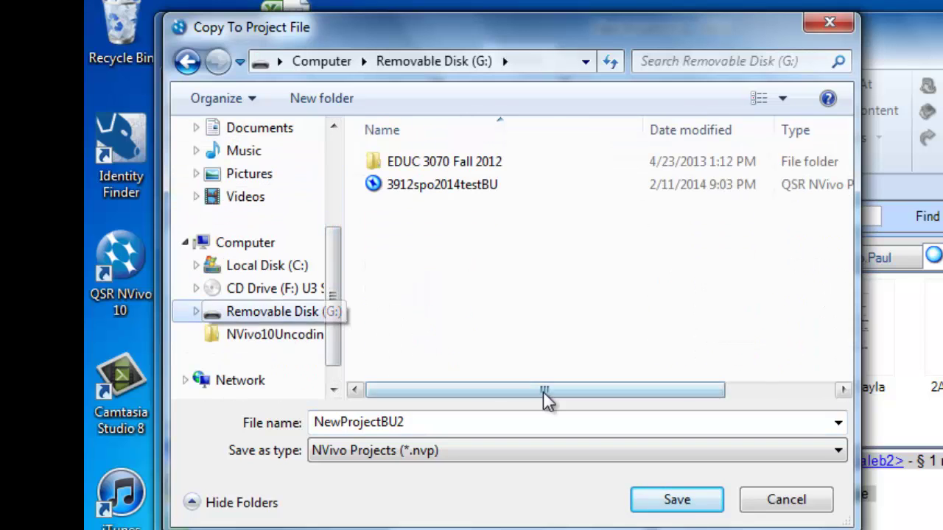
click(677, 505)
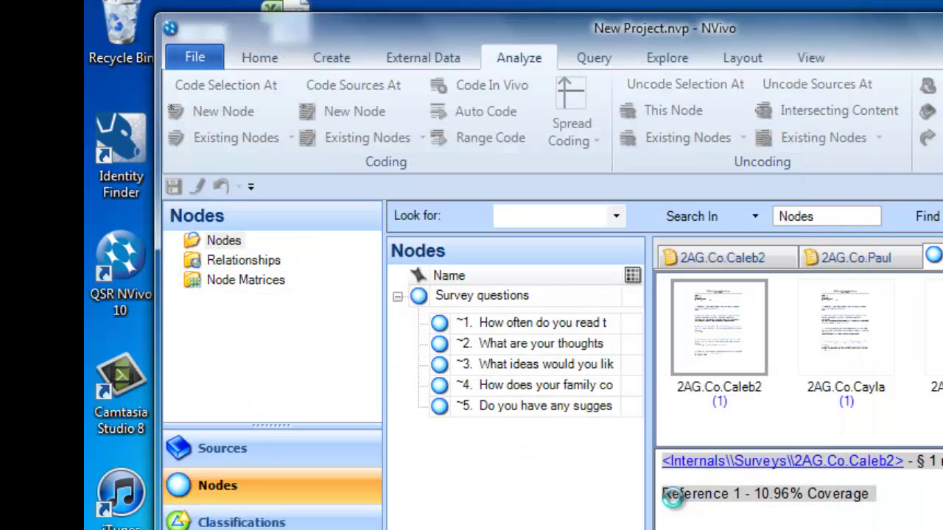